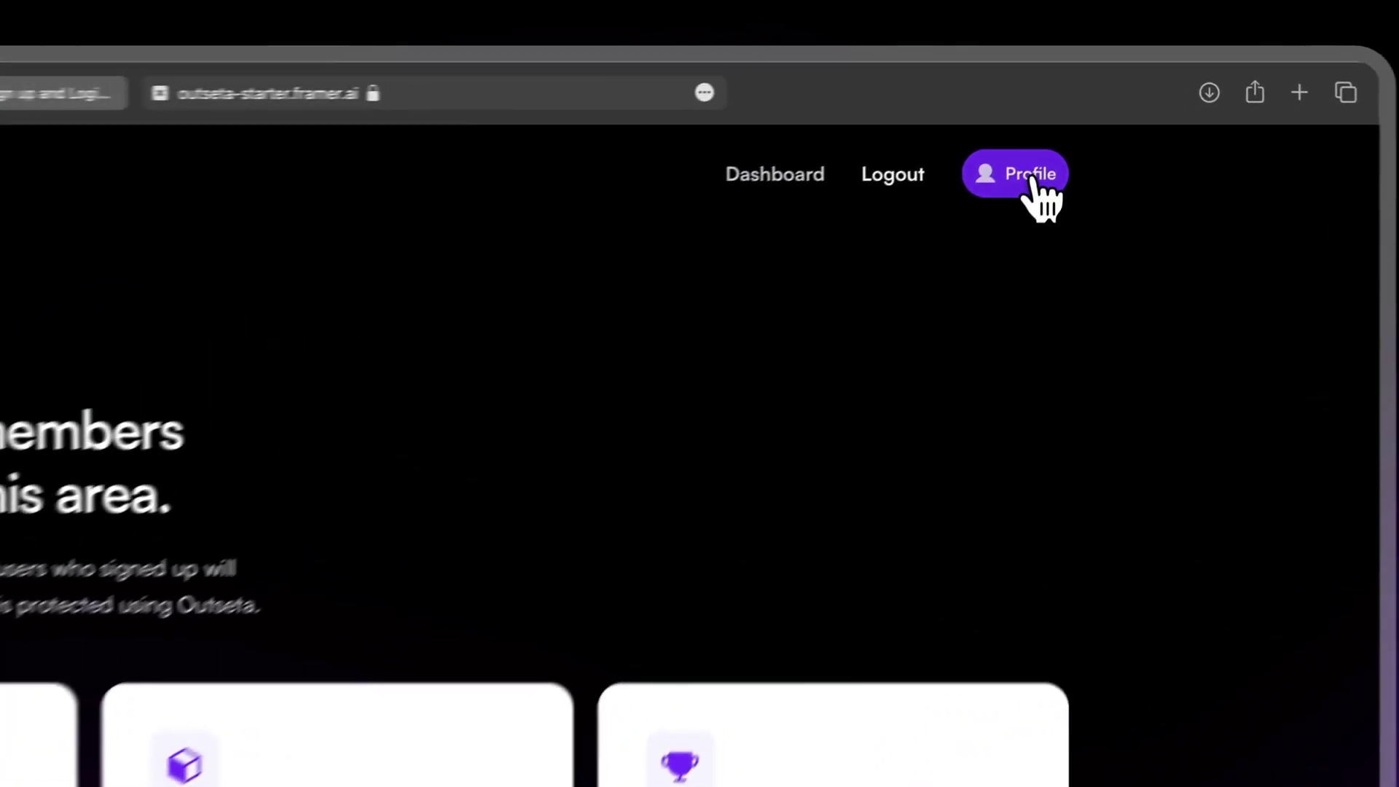
Open the site's member profile pop-up, then go to Outseta's Sign up and Login embed page.
{"action": "left_click", "coordinate": [1077, 118]}
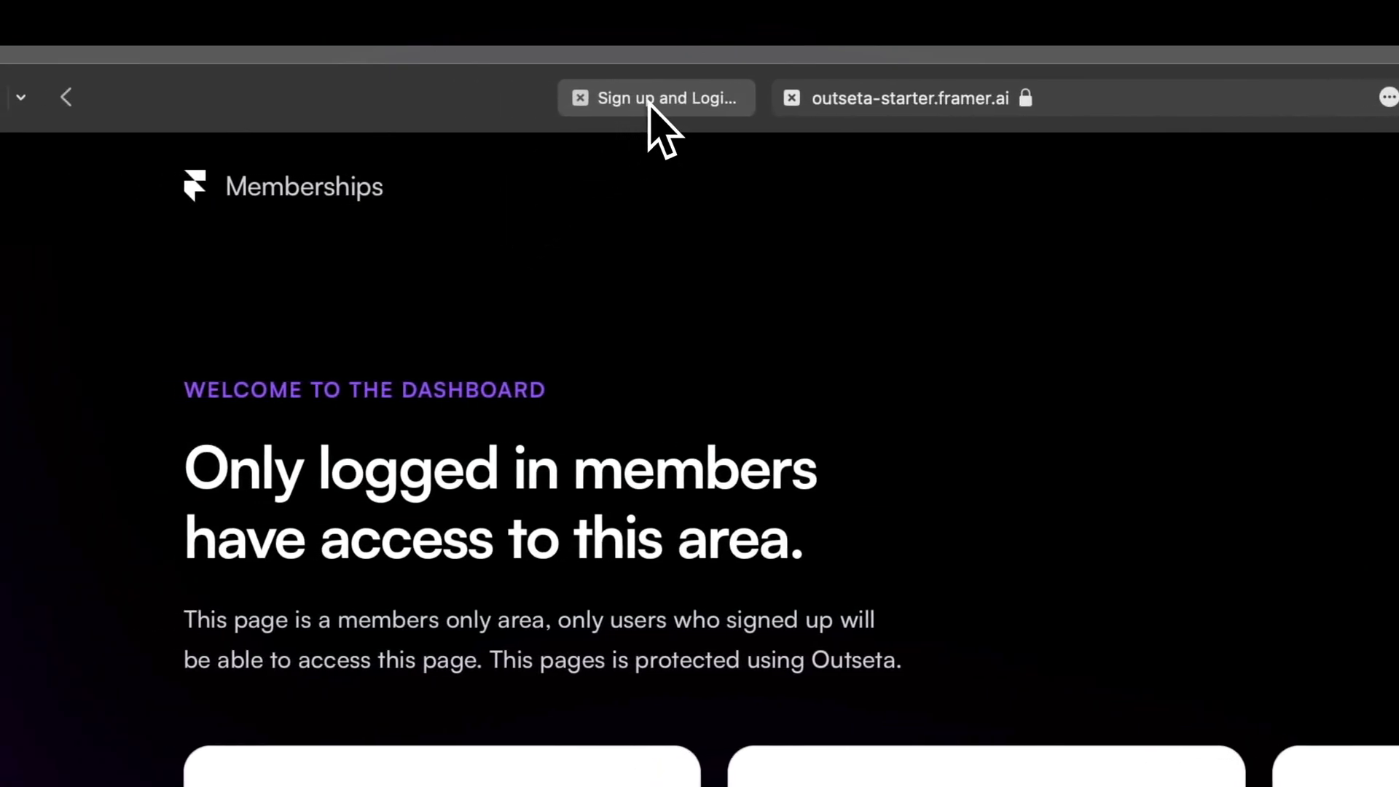
{"action": "left_click", "coordinate": [651, 104]}
{"action": "mouse_move", "coordinate": [110, 496]}
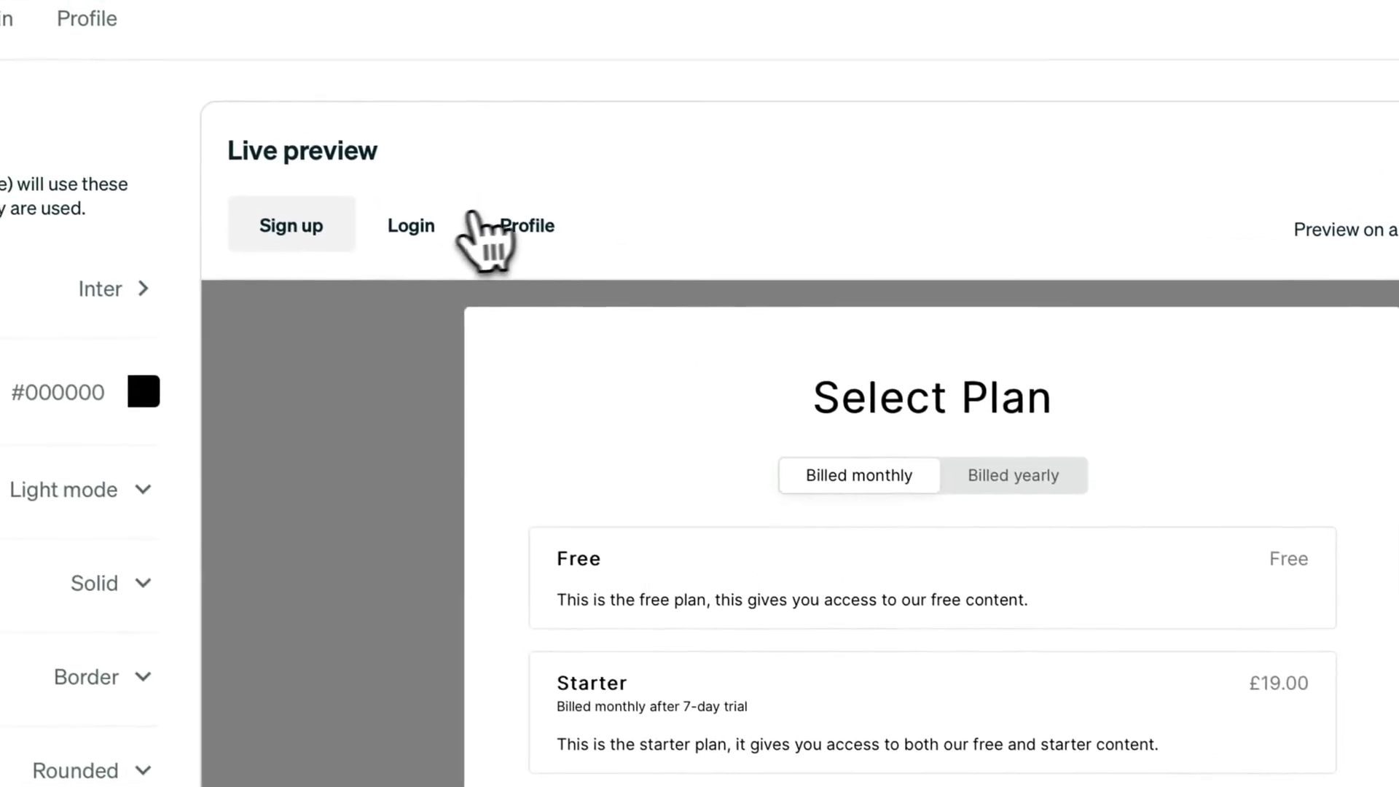
Compare the Login, Profile and Sign up live previews, ending on sign-up plan selection.
{"action": "left_click", "coordinate": [295, 227]}
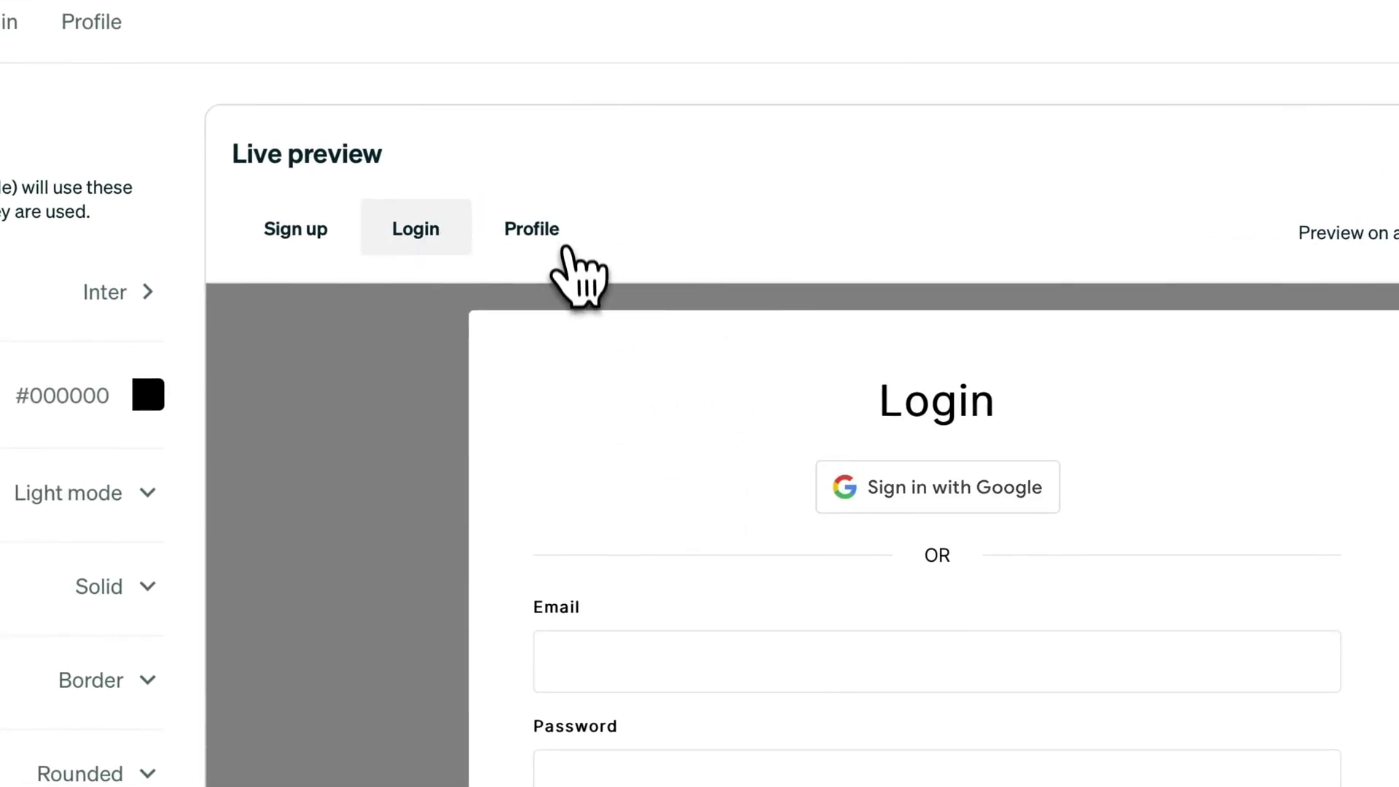
{"action": "left_click", "coordinate": [535, 233]}
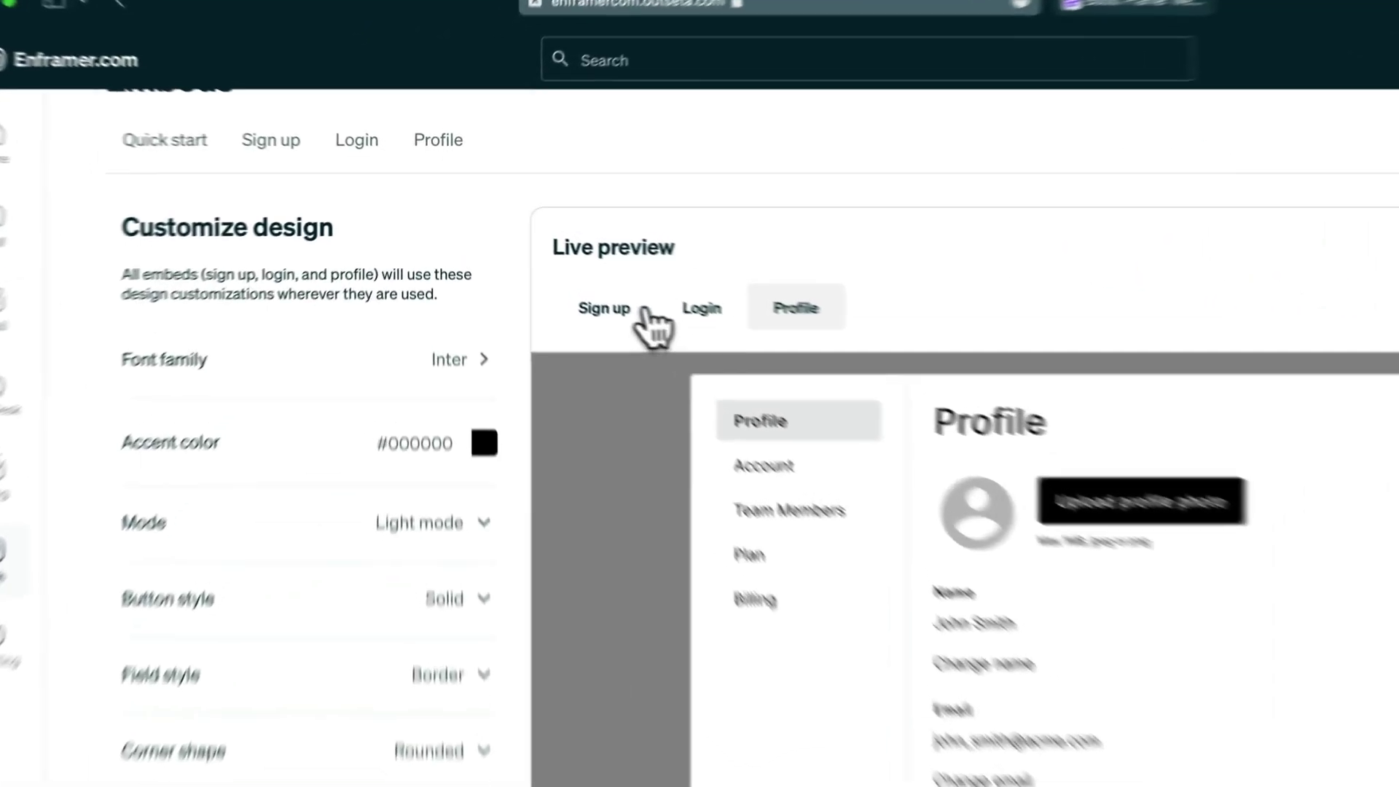
{"action": "left_click", "coordinate": [537, 261]}
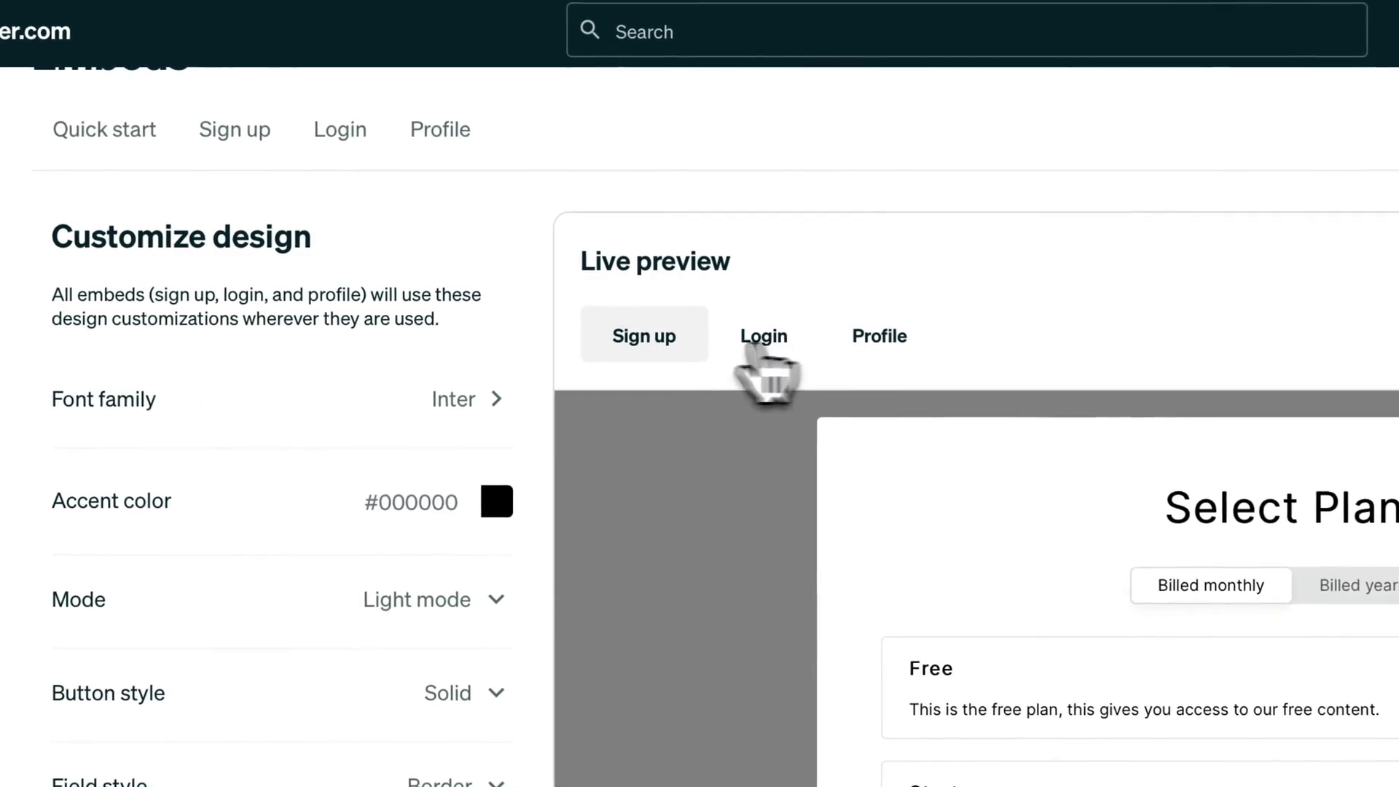
{"action": "left_click", "coordinate": [599, 262]}
{"action": "left_click", "coordinate": [883, 343]}
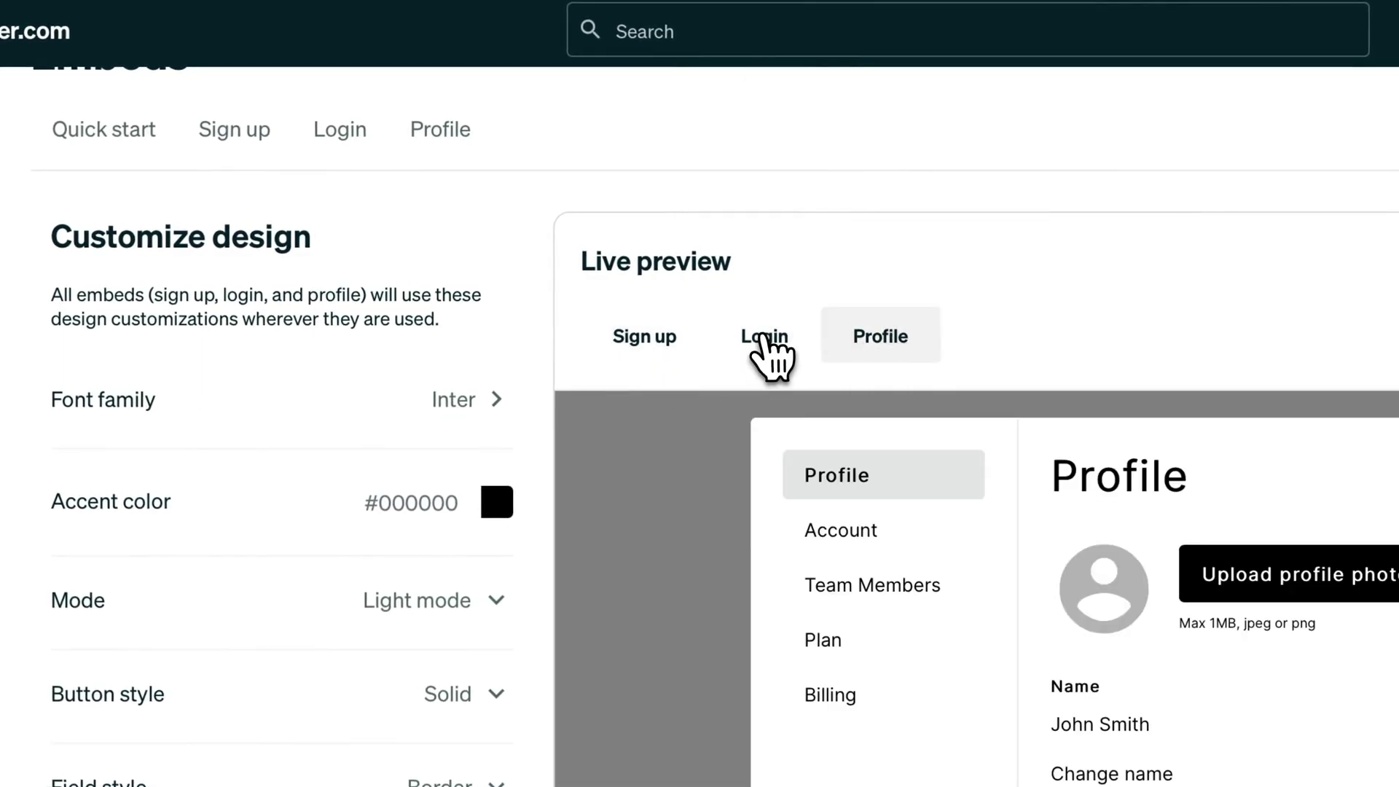
{"action": "left_click", "coordinate": [728, 339]}
{"action": "left_click", "coordinate": [660, 343]}
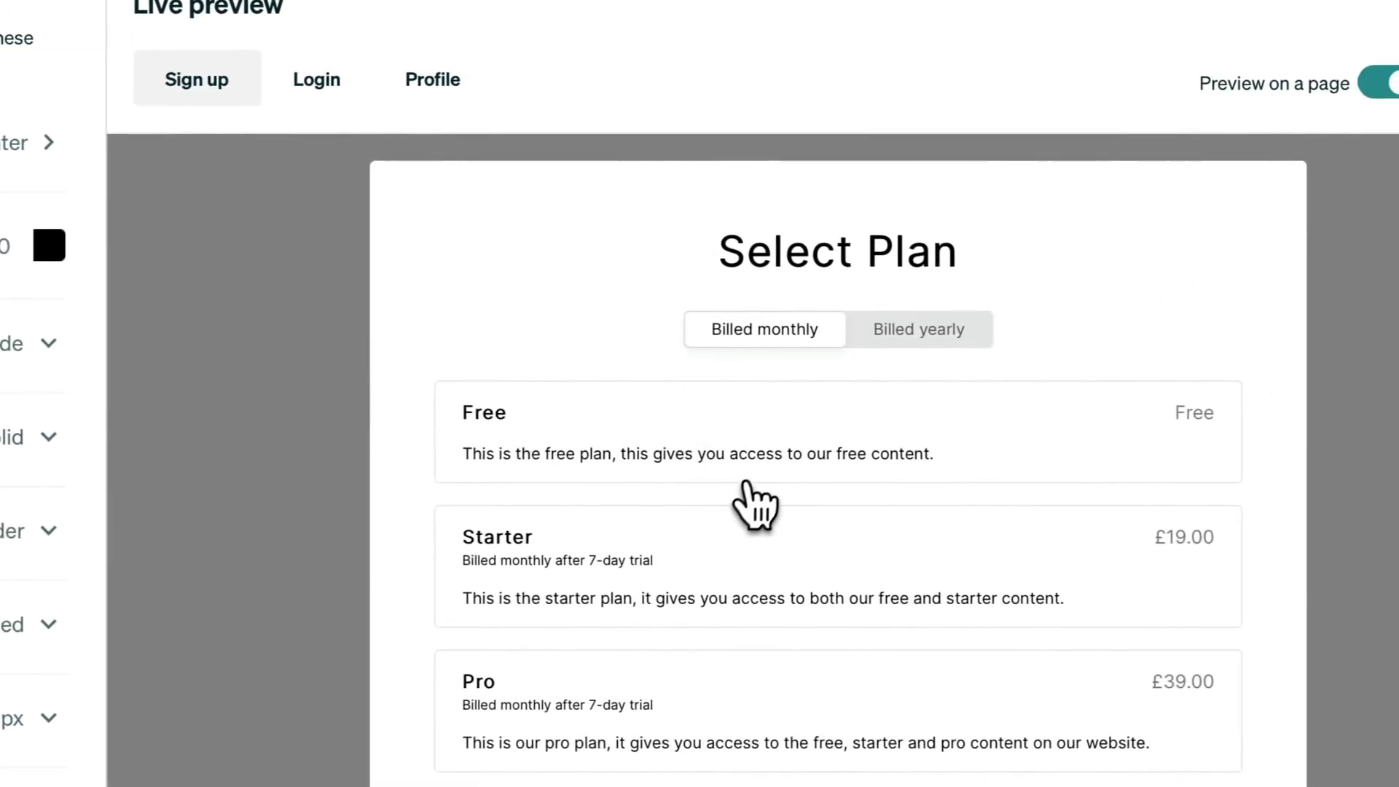
Switch the embed font family from Inter to Poppins, previewing the Free plan sign-up form.
{"action": "left_click", "coordinate": [1283, 466]}
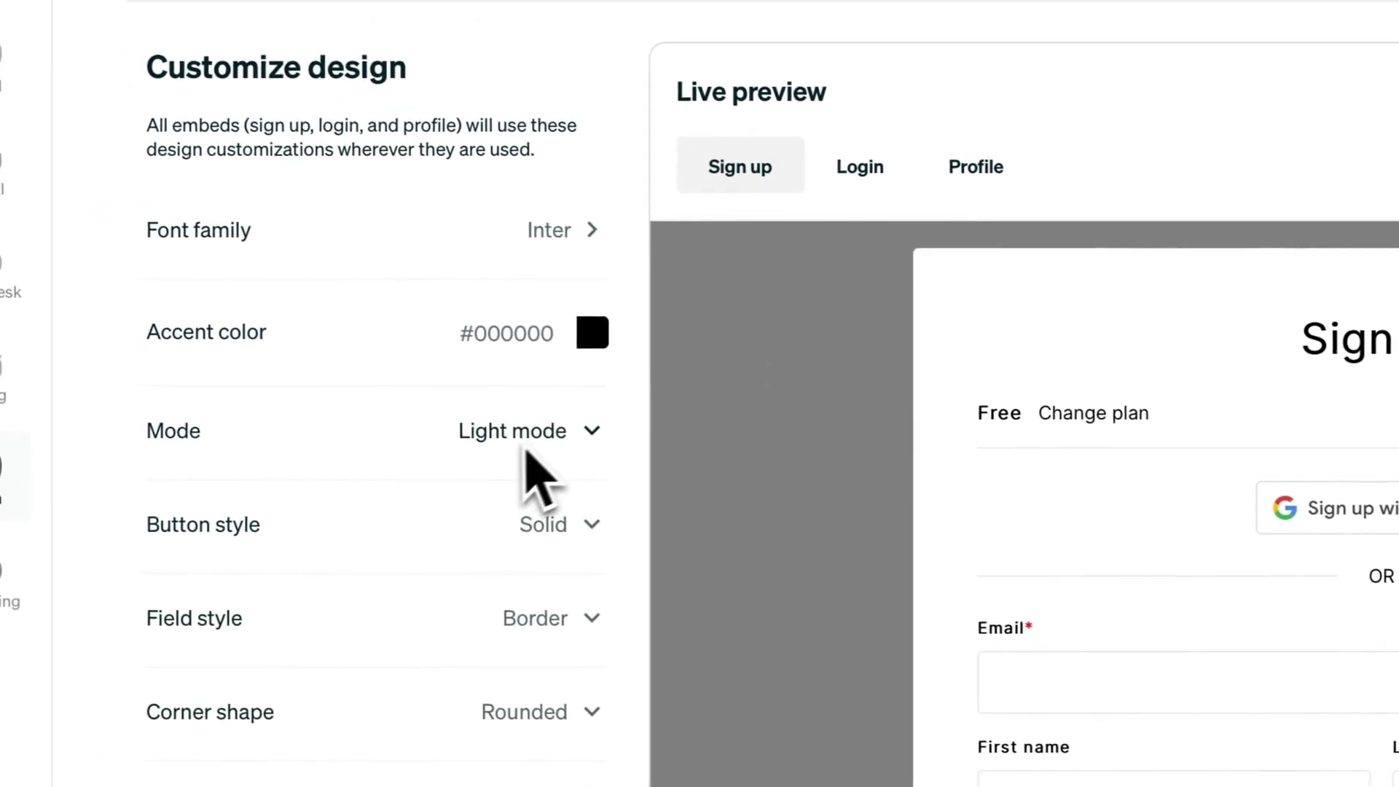
{"action": "left_click", "coordinate": [5, 160]}
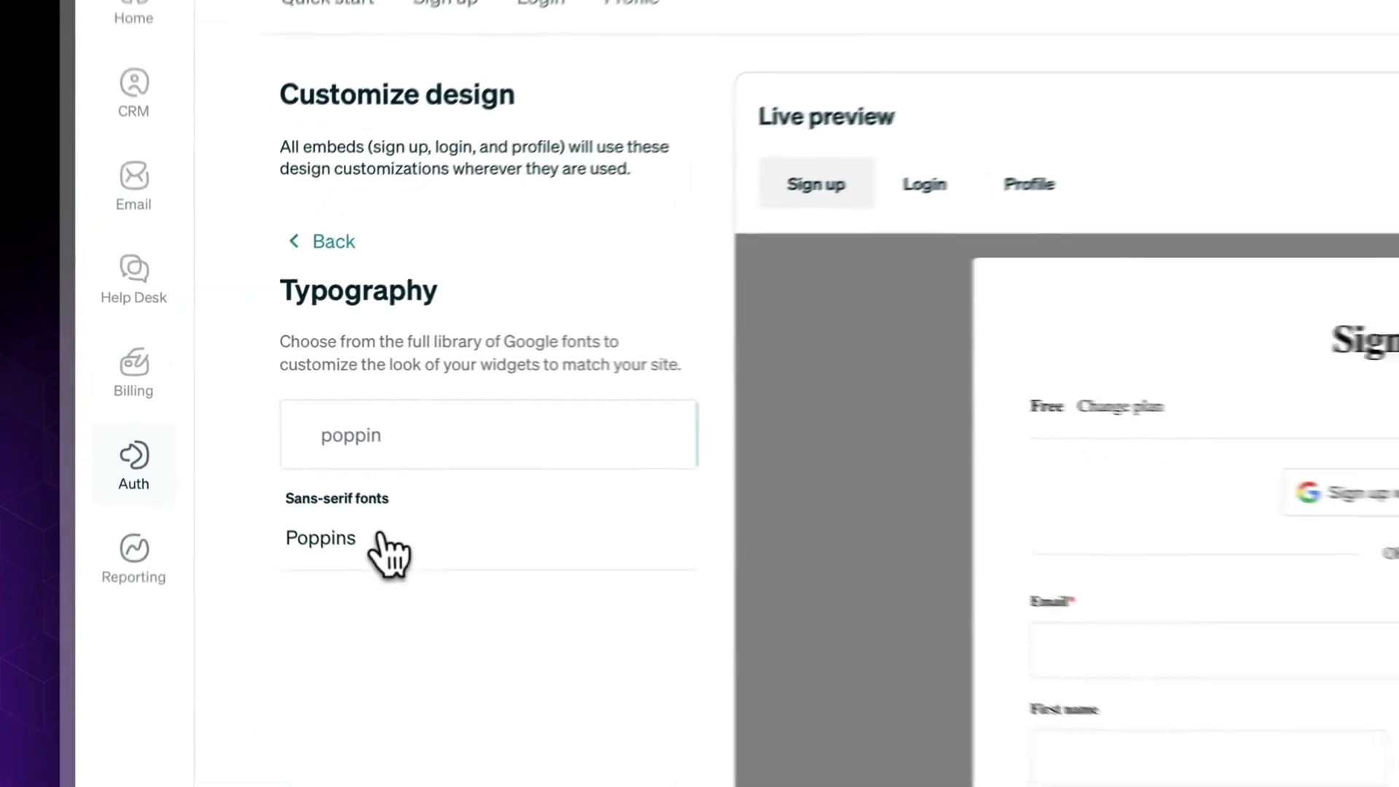
{"action": "left_click", "coordinate": [343, 233]}
{"action": "left_click", "coordinate": [733, 332]}
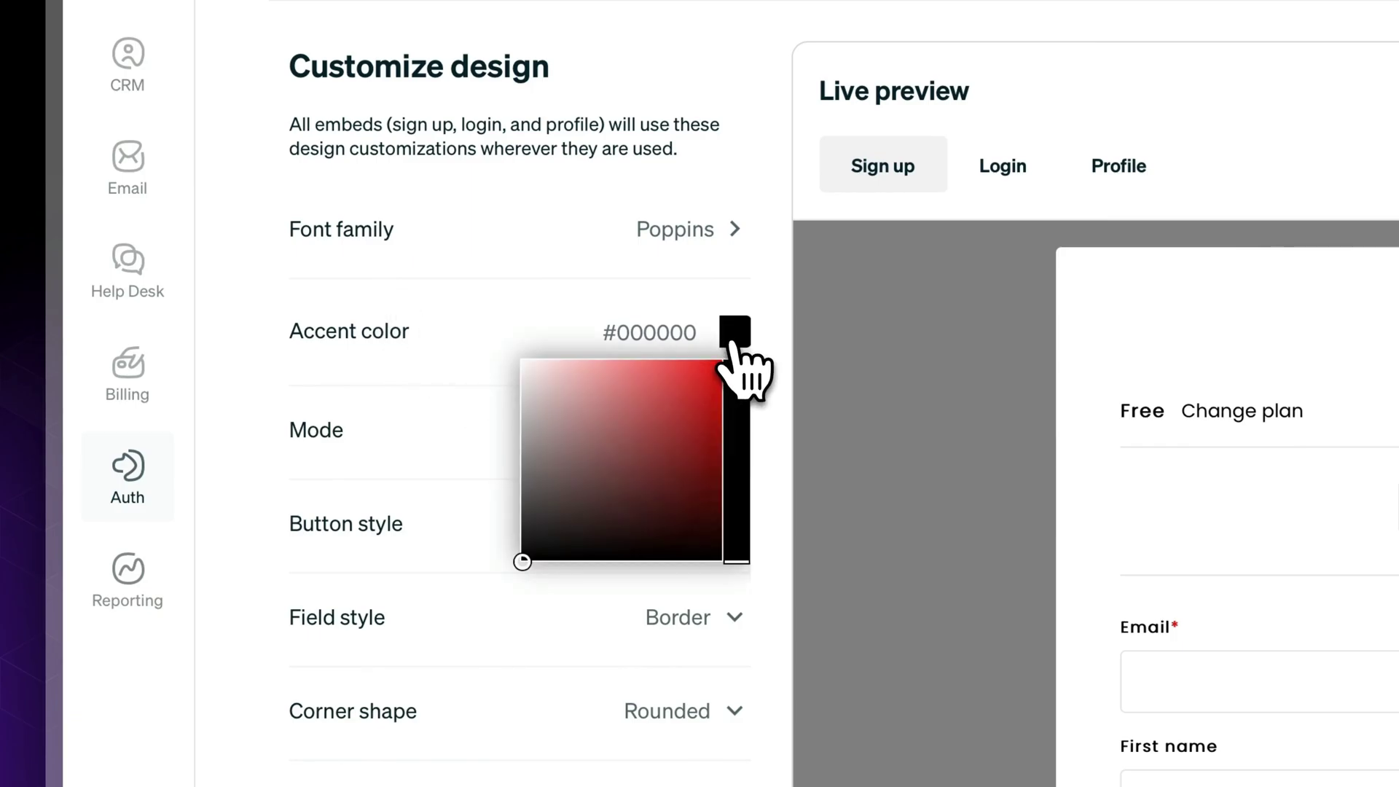
Sample the purple of the Framer site's Profile button with ColorSlurp.
{"action": "left_click", "coordinate": [778, 309]}
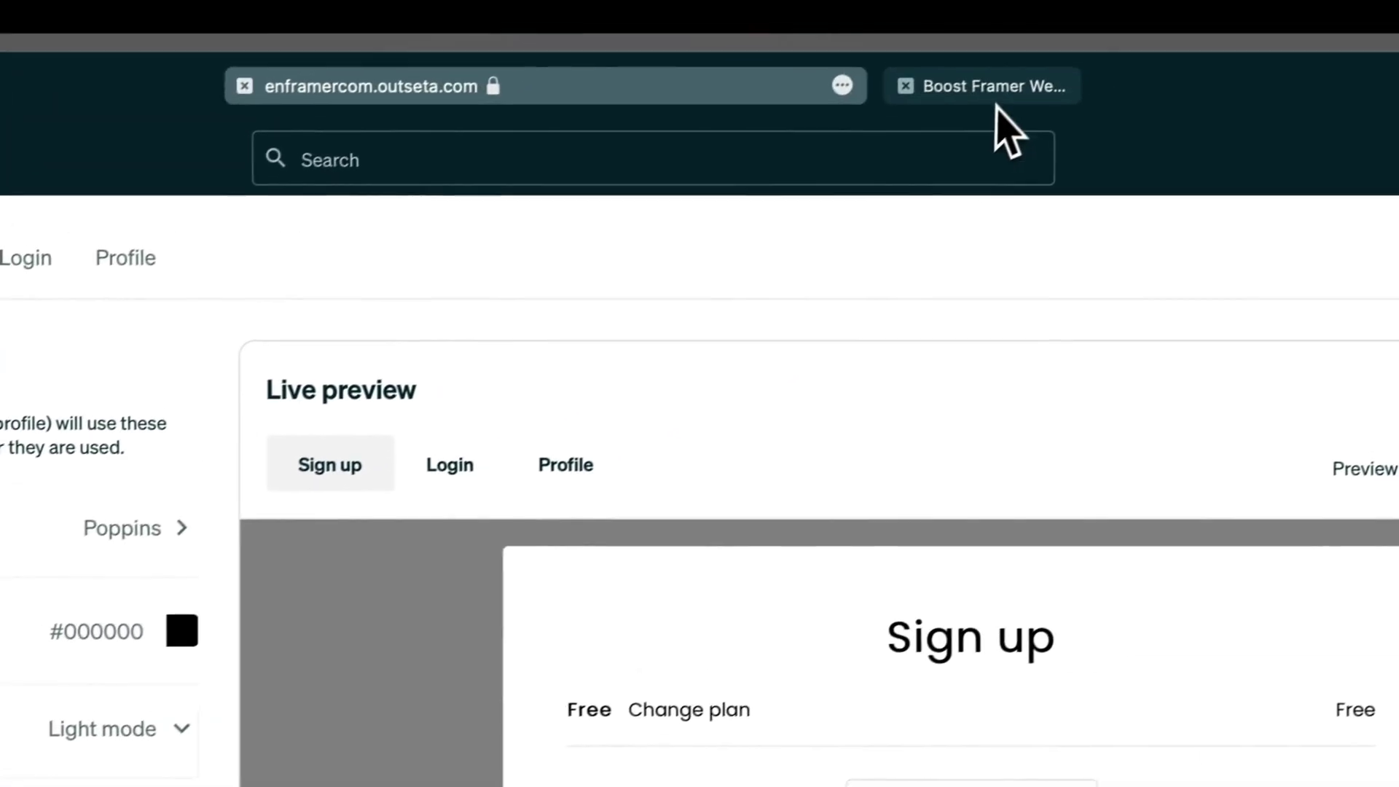
{"action": "left_click", "coordinate": [992, 109]}
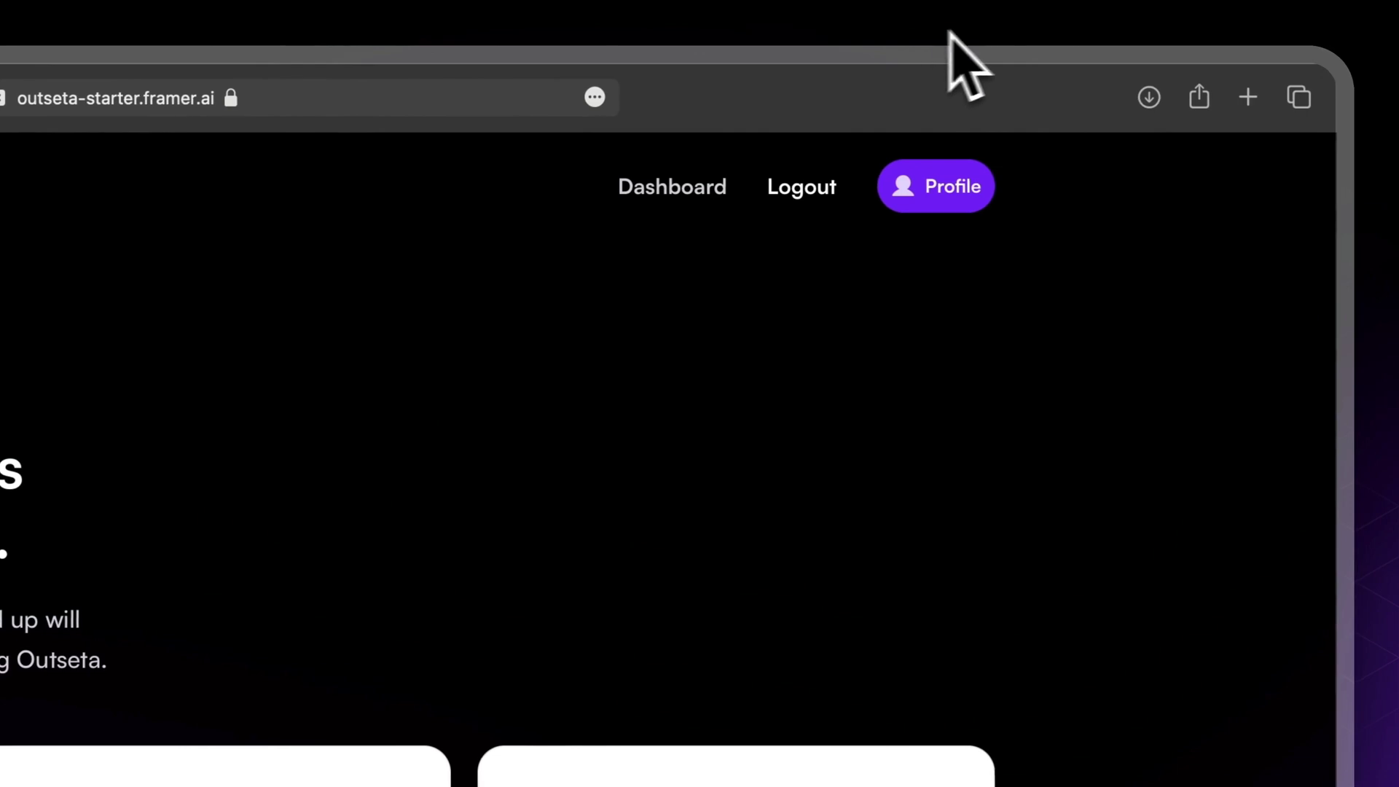
{"action": "left_click", "coordinate": [862, 35]}
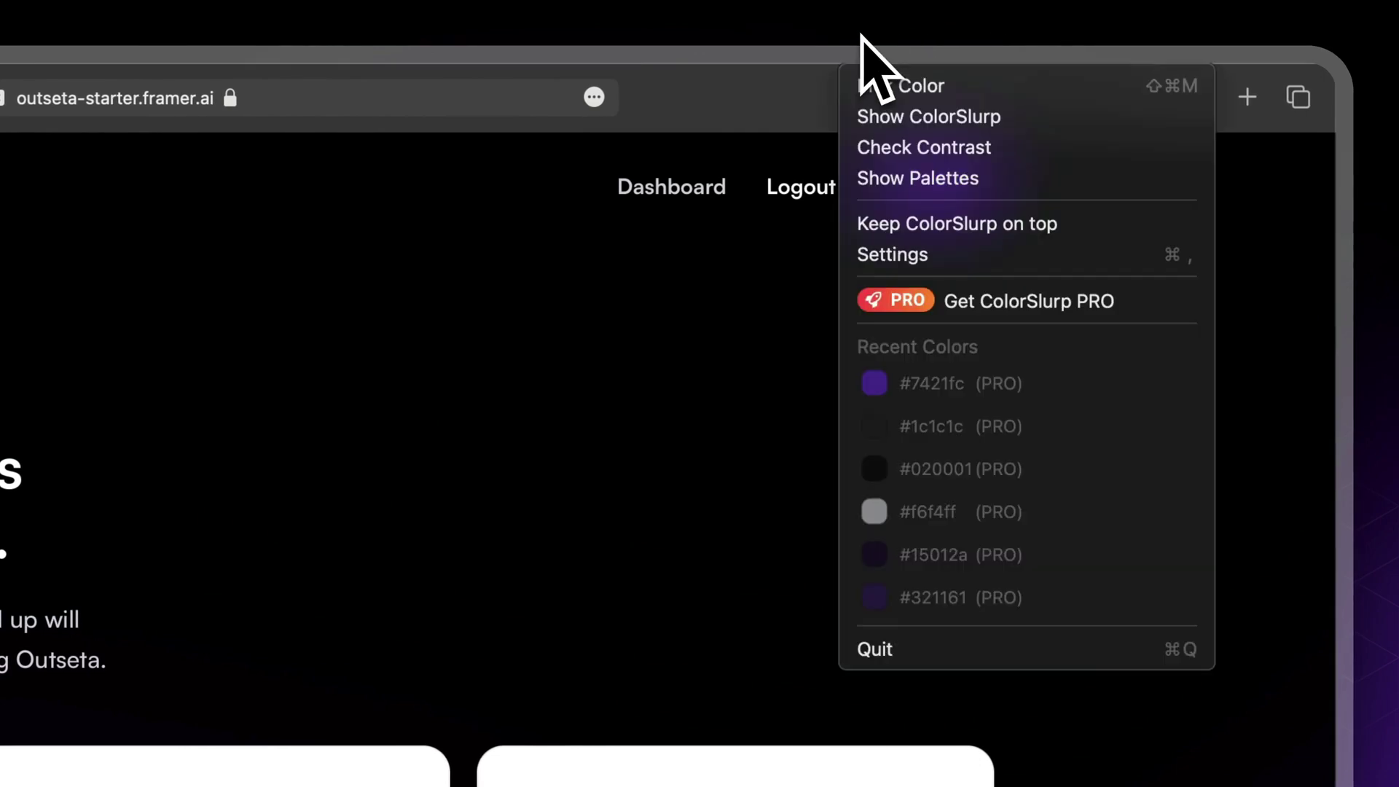
{"action": "left_click", "coordinate": [902, 84]}
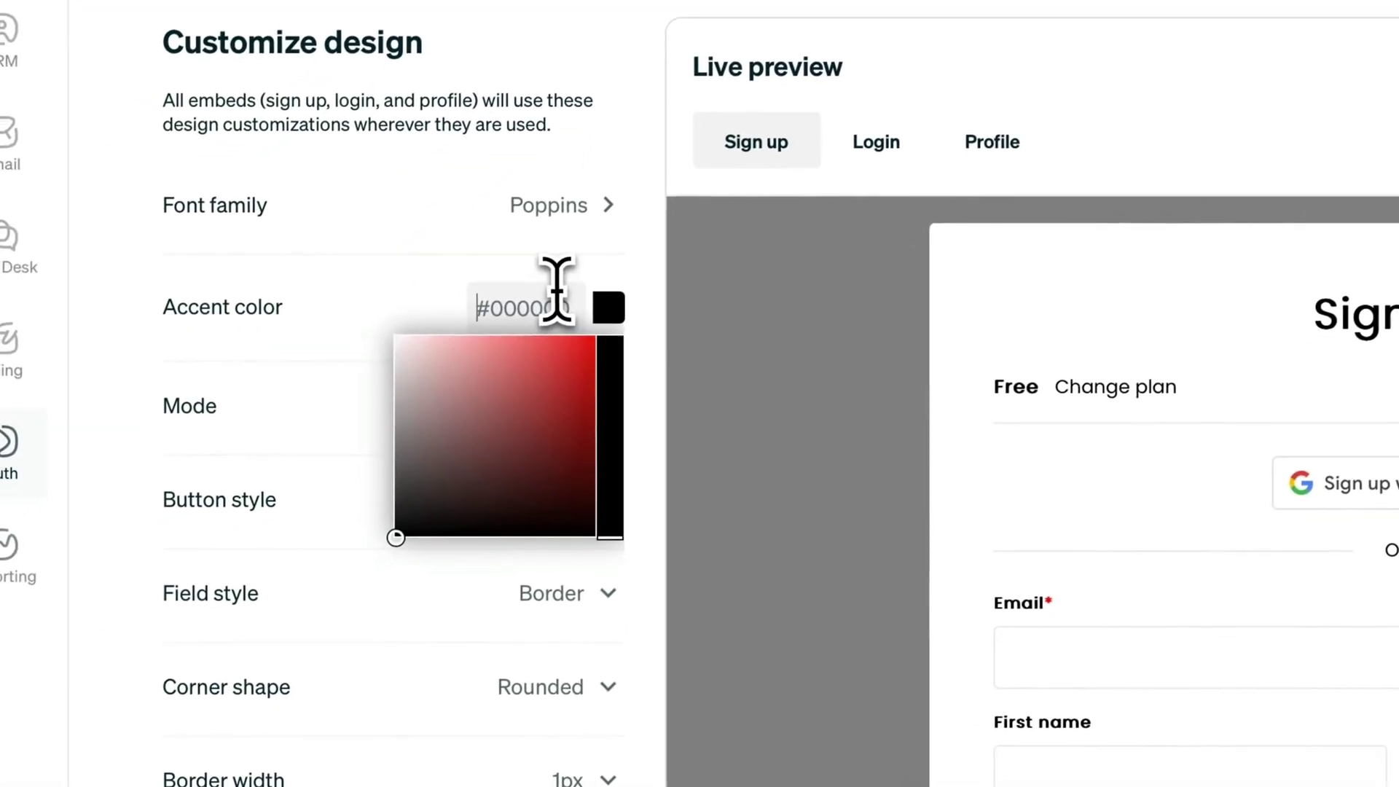
Paste #7421FC as the embeds' accent colour.
{"action": "key", "text": "super+a"}
{"action": "key", "text": "super+v"}
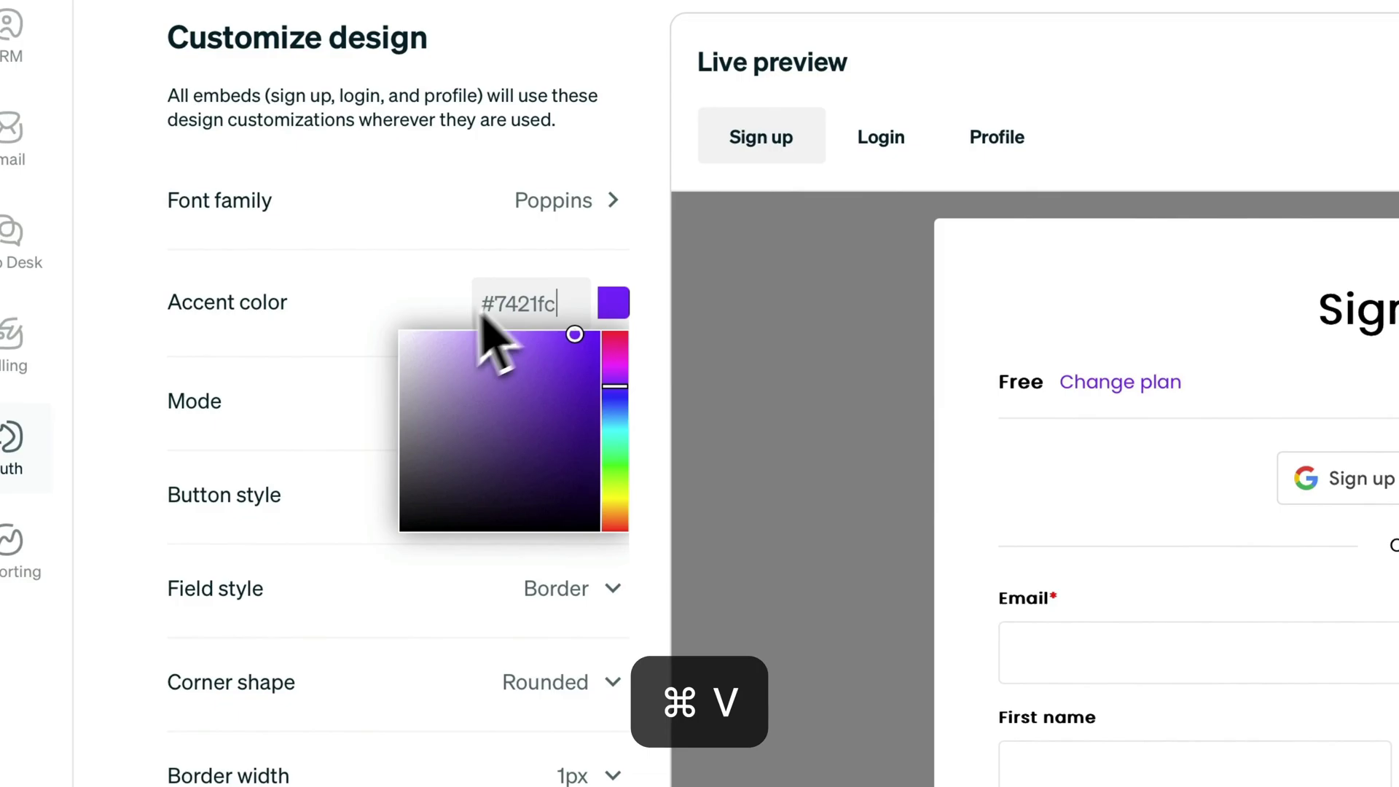
{"action": "left_click", "coordinate": [431, 312]}
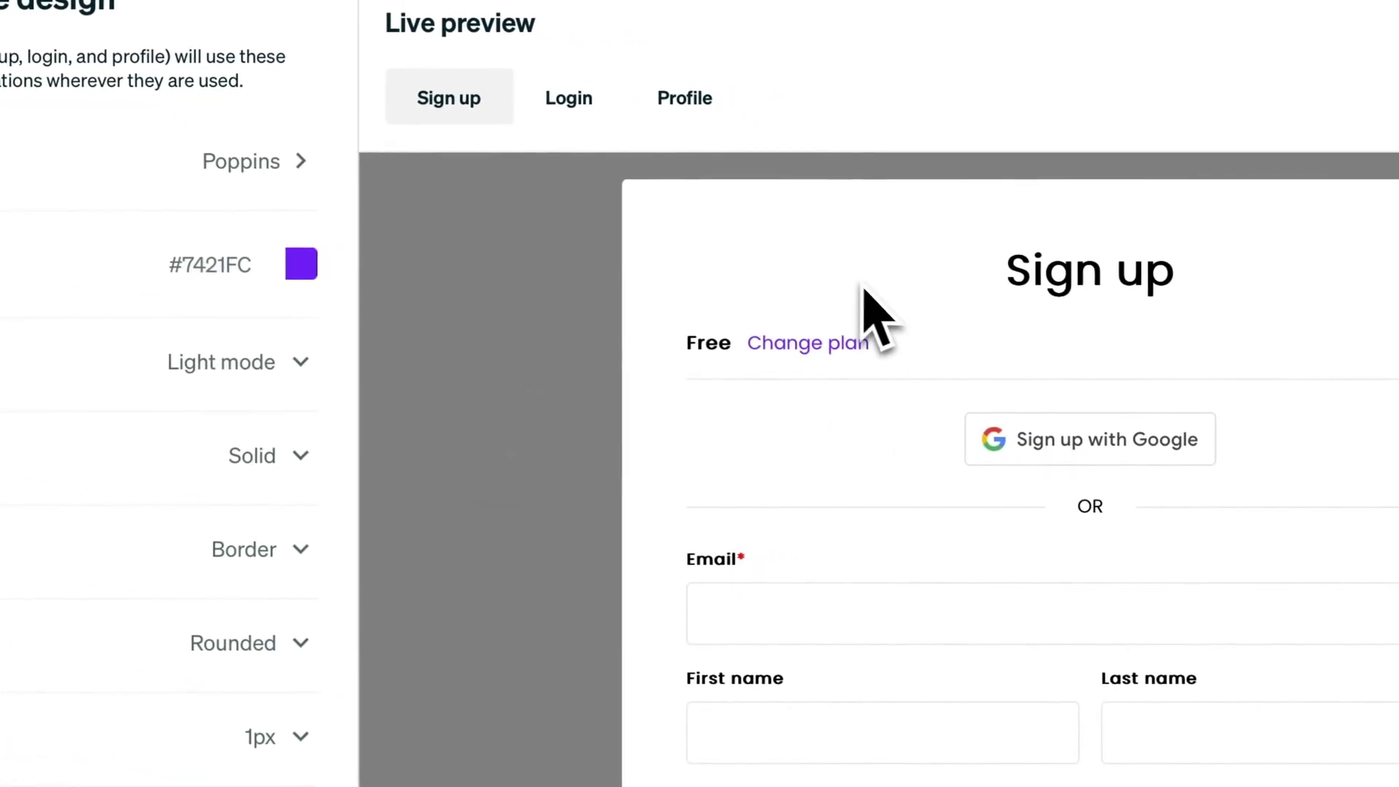
Try Automatic and Dark colour modes, then settle on Light mode.
{"action": "scroll", "coordinate": [714, 506], "scroll_direction": "down", "scroll_amount": 4}
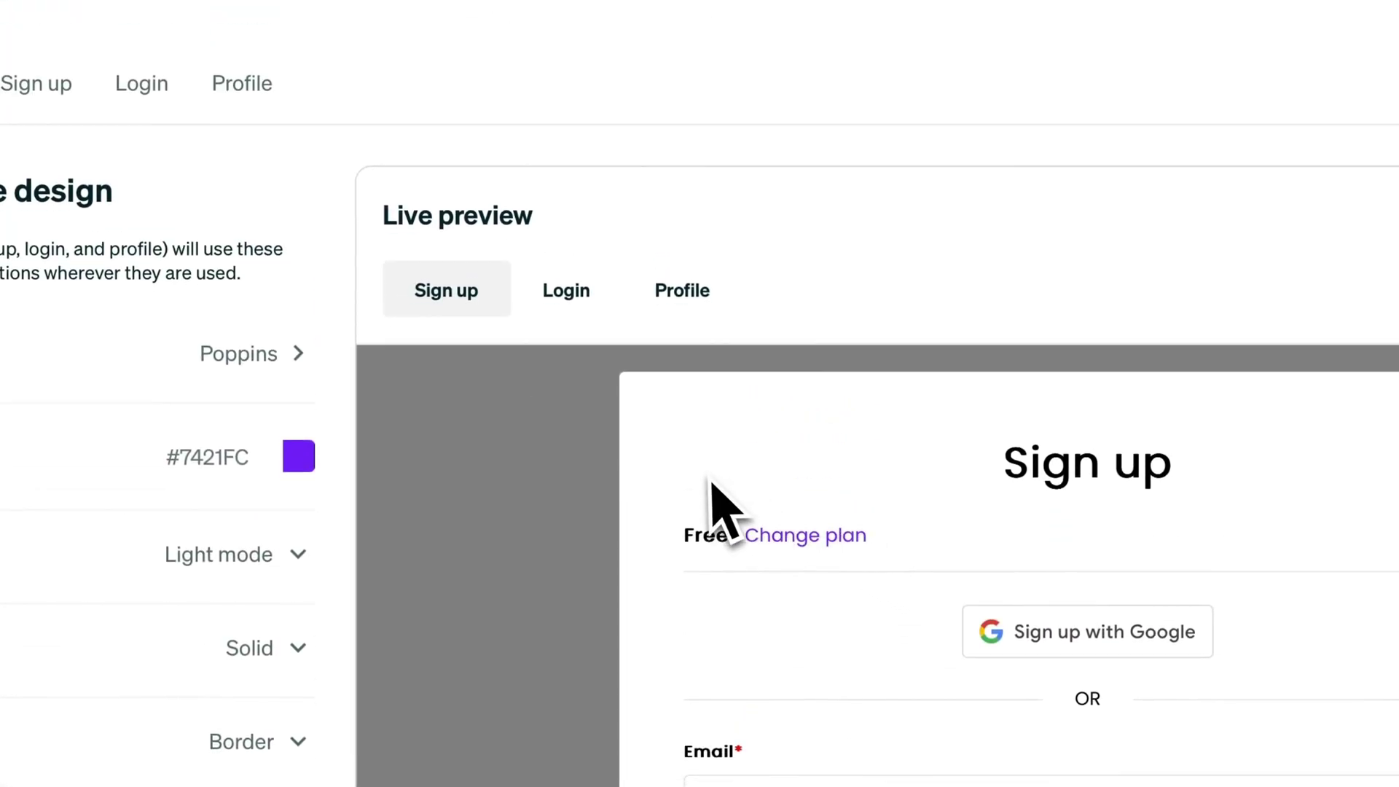
{"action": "left_click", "coordinate": [387, 361]}
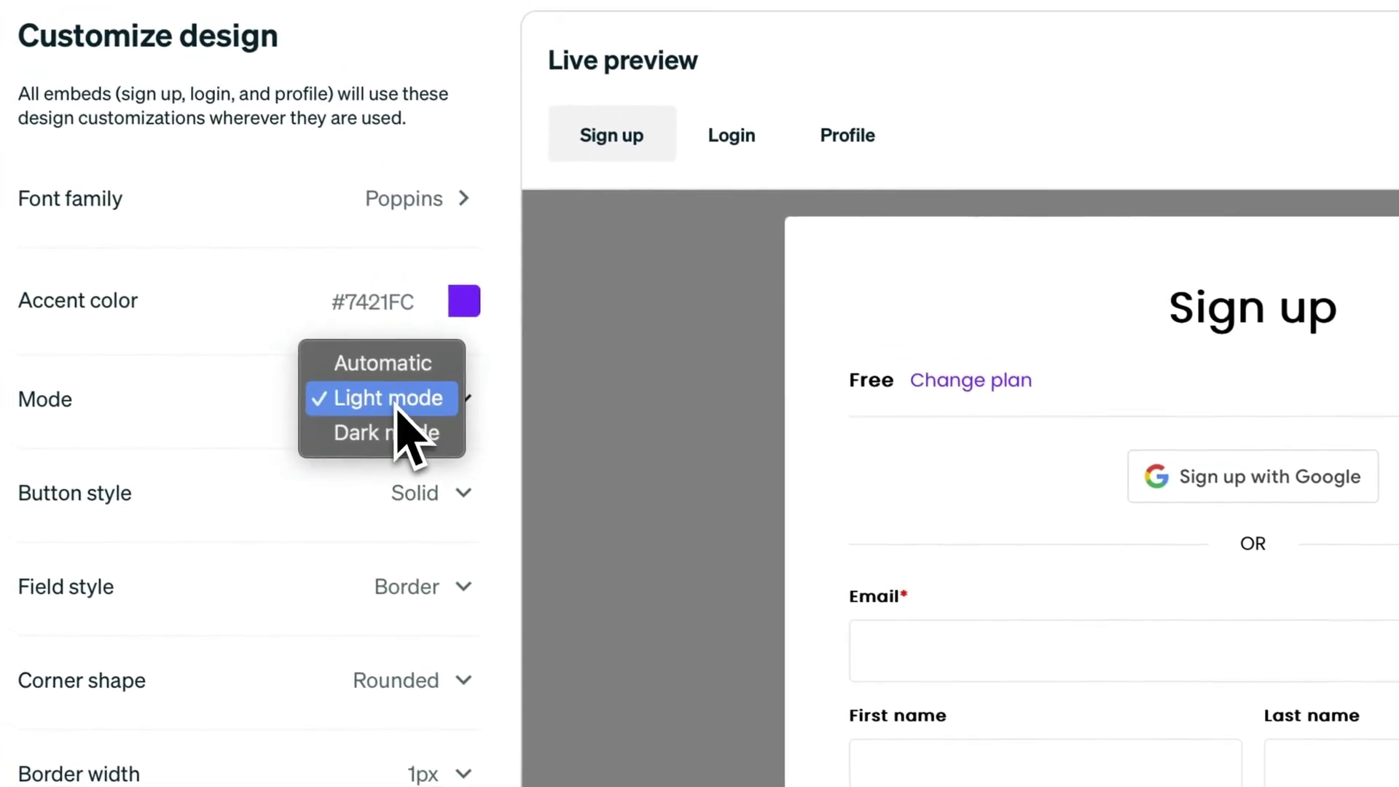
{"action": "left_click", "coordinate": [412, 376]}
{"action": "left_click", "coordinate": [446, 428]}
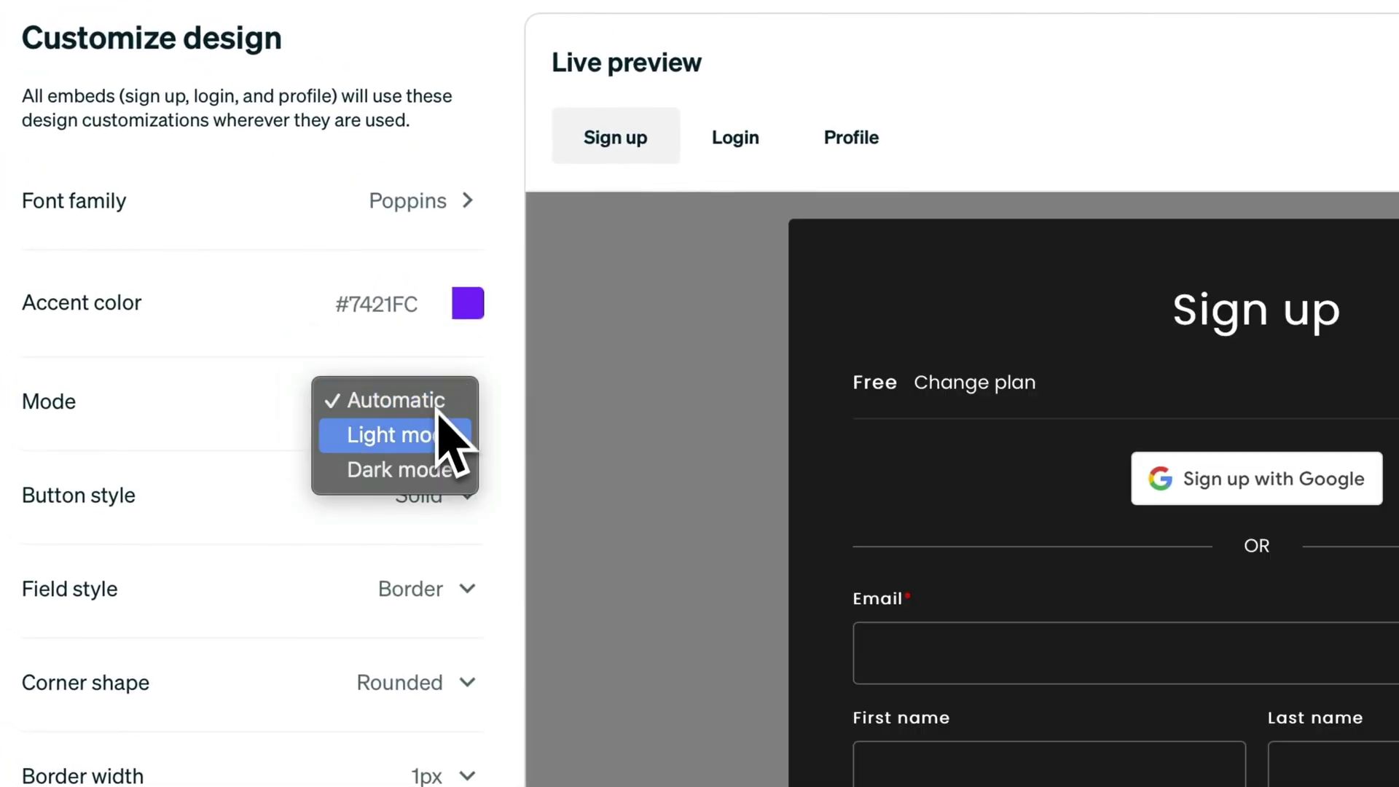
{"action": "left_click", "coordinate": [445, 440]}
{"action": "left_click", "coordinate": [454, 424]}
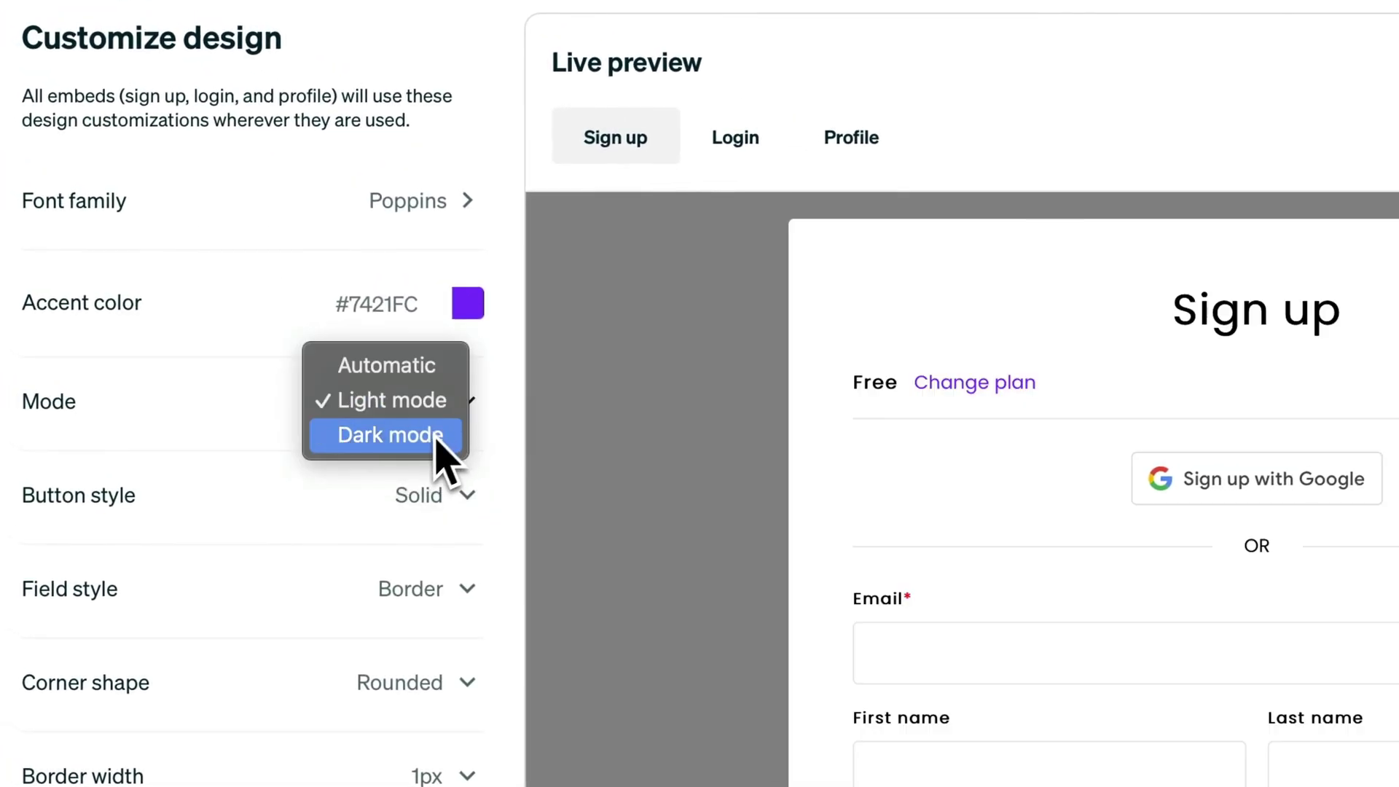
{"action": "left_click", "coordinate": [437, 437]}
{"action": "left_click", "coordinate": [458, 406]}
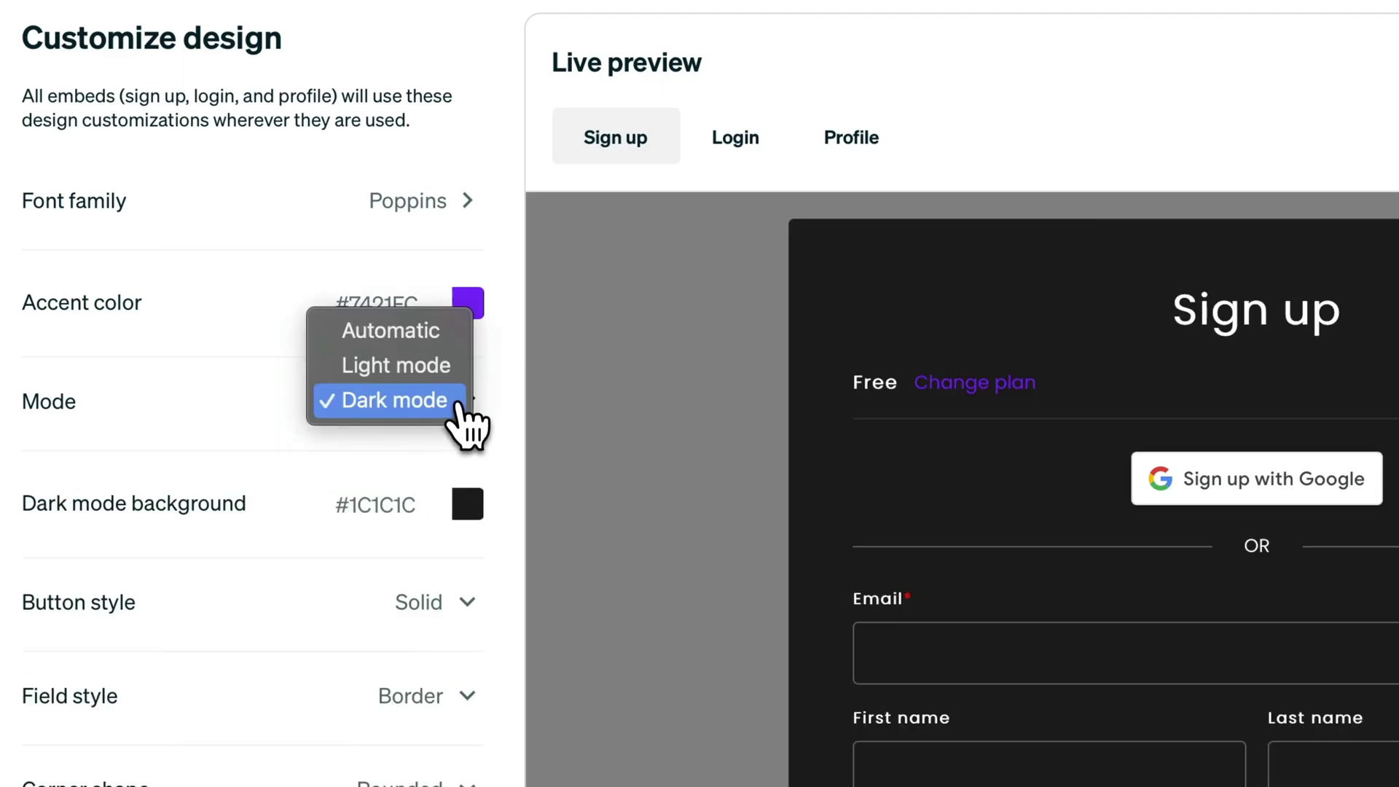
{"action": "left_click", "coordinate": [421, 370]}
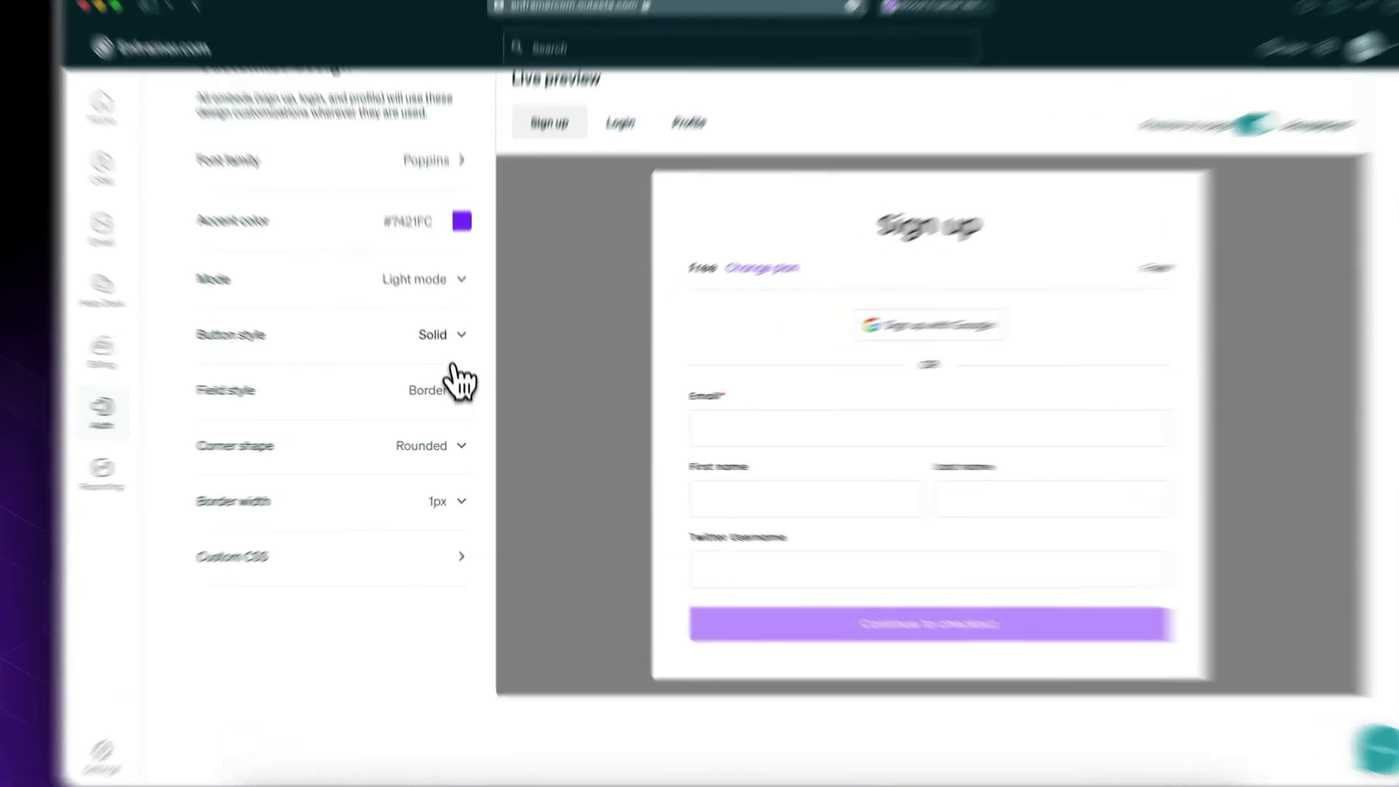
Try an outlined checkout button, revert to solid, and give form fields a solid grey fill.
{"action": "left_click", "coordinate": [452, 410]}
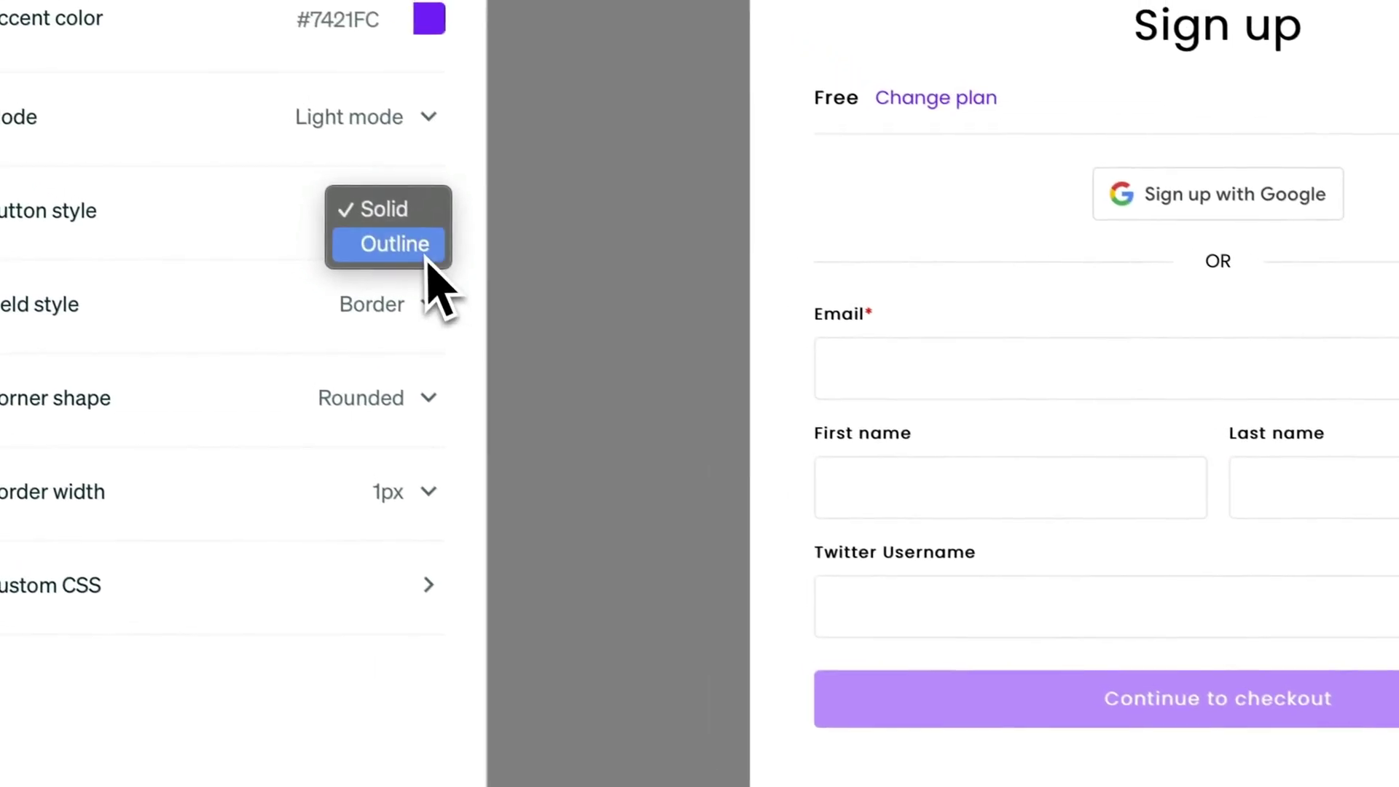
{"action": "left_click", "coordinate": [420, 299]}
{"action": "left_click", "coordinate": [437, 270]}
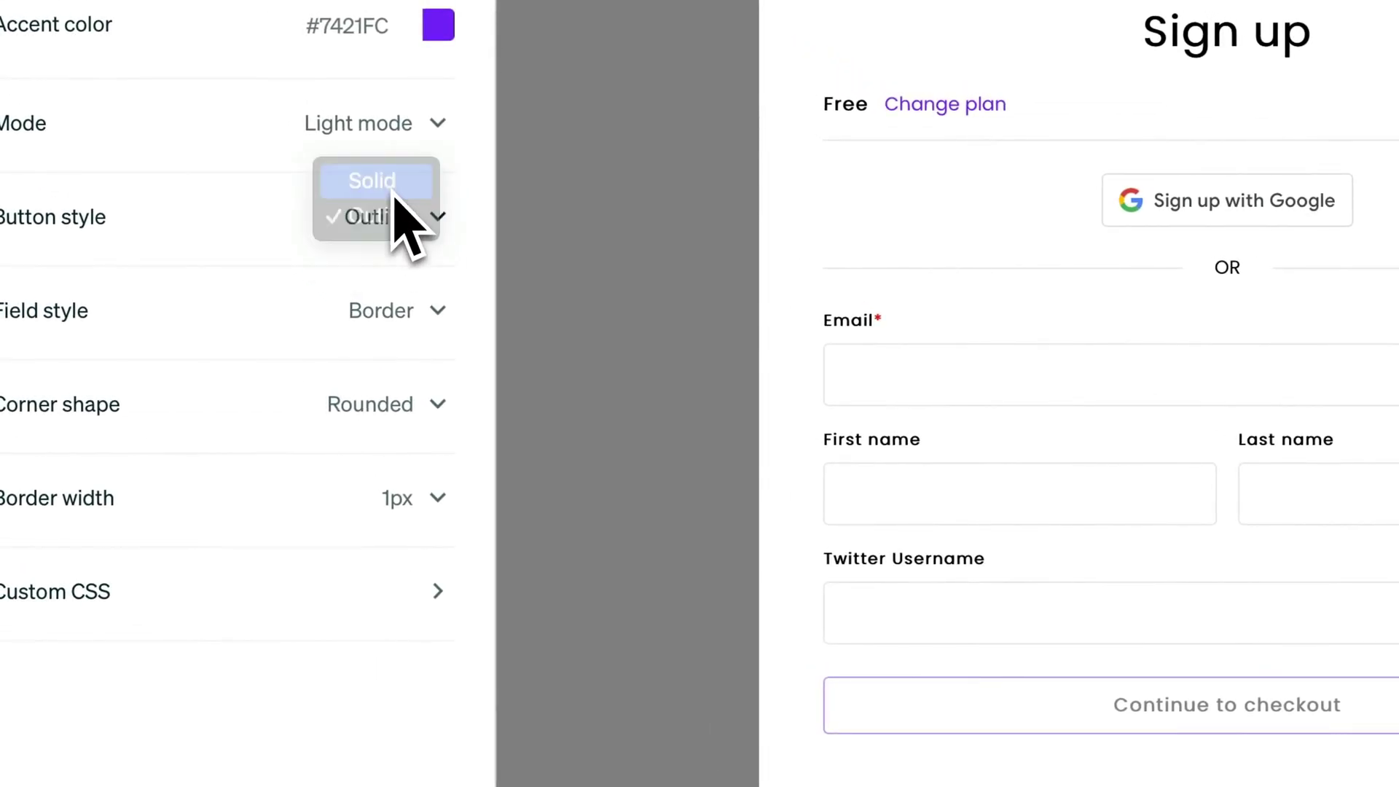
{"action": "left_click", "coordinate": [393, 186]}
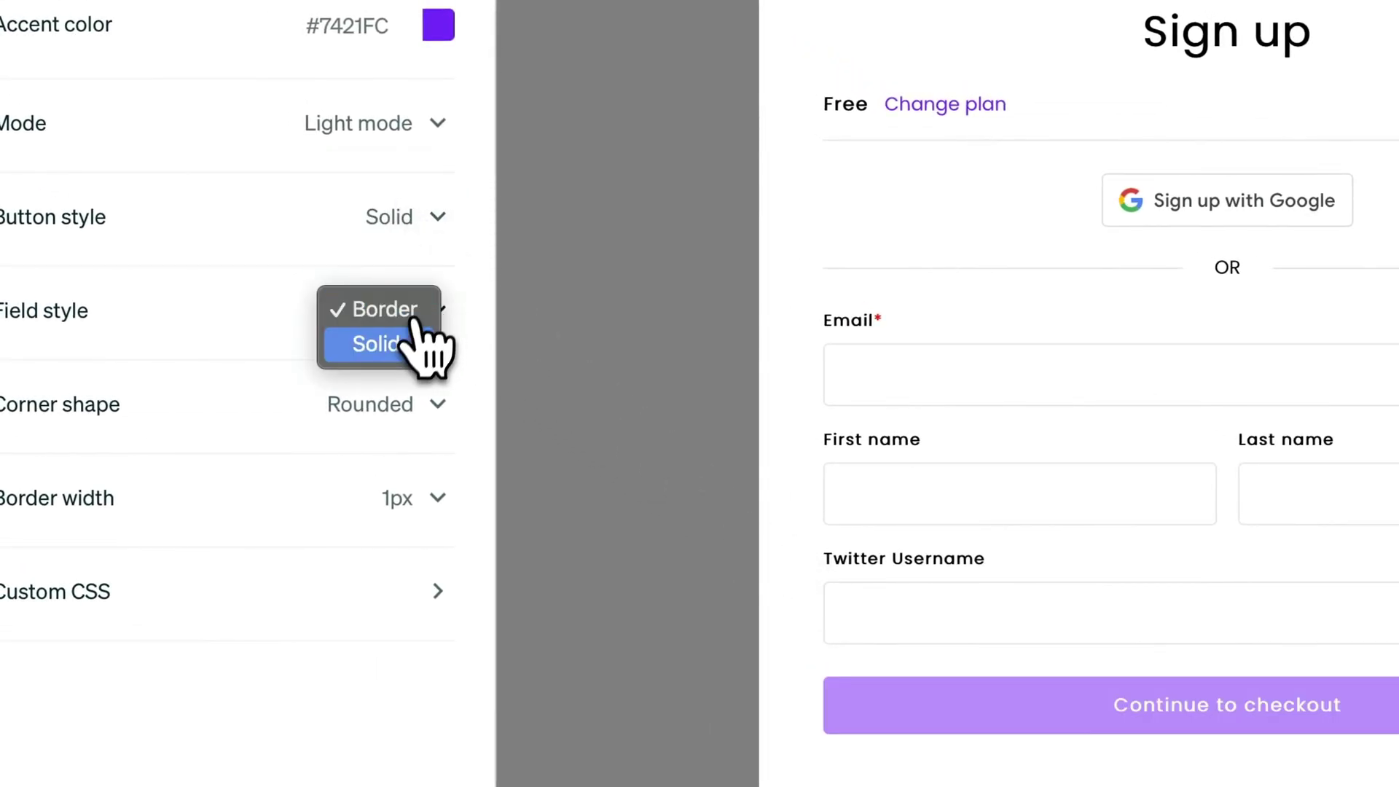
{"action": "left_click", "coordinate": [400, 344]}
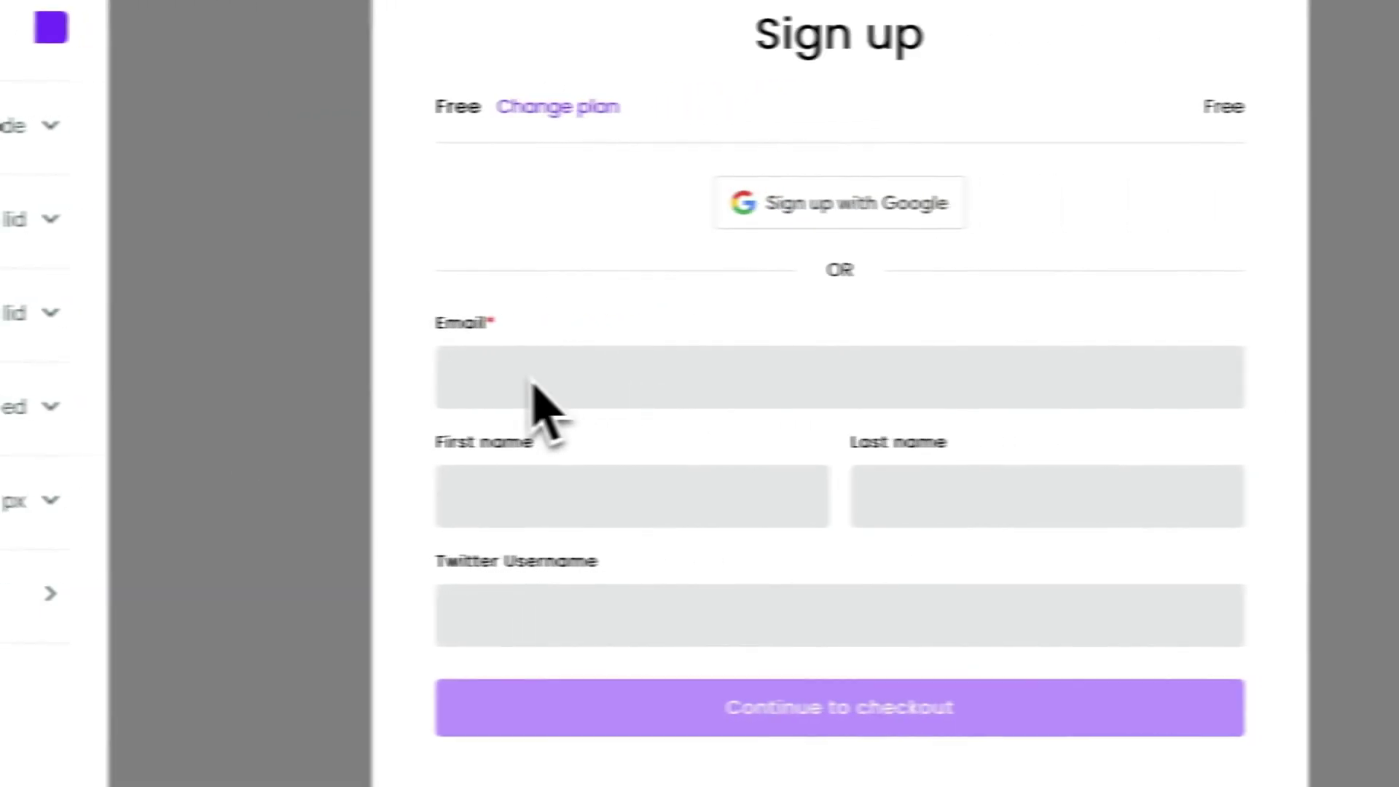
{"action": "left_click", "coordinate": [1049, 388]}
{"action": "left_click", "coordinate": [1096, 507]}
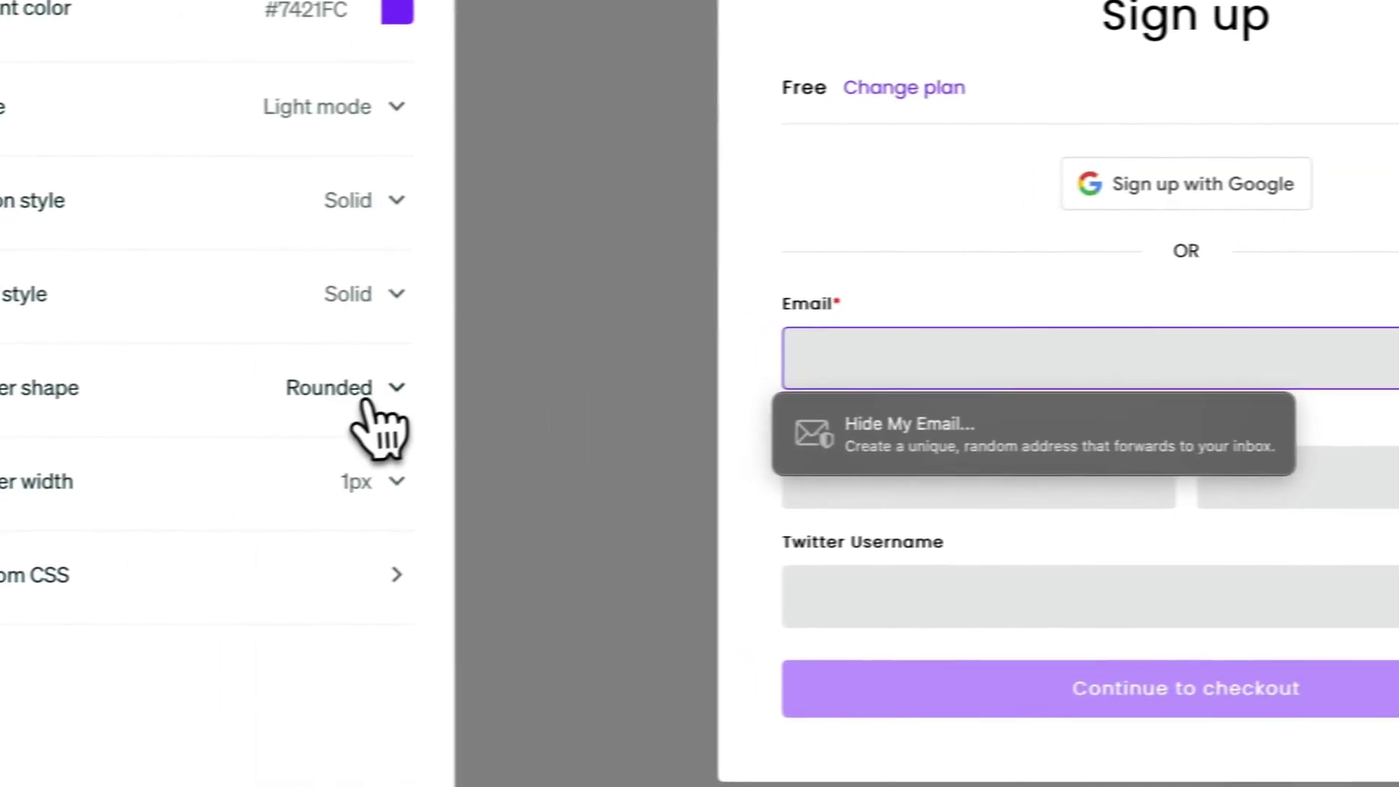
Try square and pill corner shapes, settling on Rounded, and check the Email field.
{"action": "left_click", "coordinate": [397, 388]}
{"action": "left_click", "coordinate": [402, 357]}
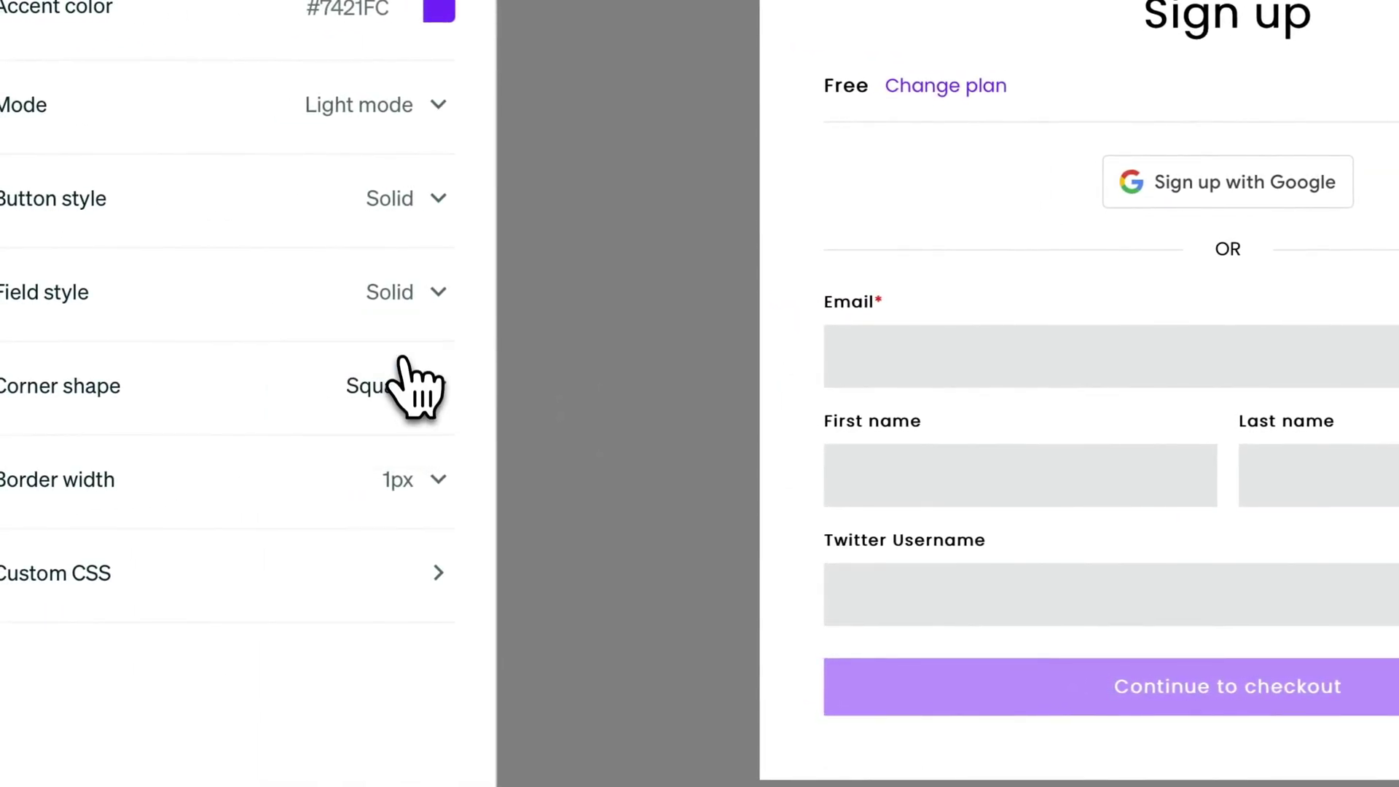
{"action": "left_click", "coordinate": [408, 385]}
{"action": "left_click", "coordinate": [410, 458]}
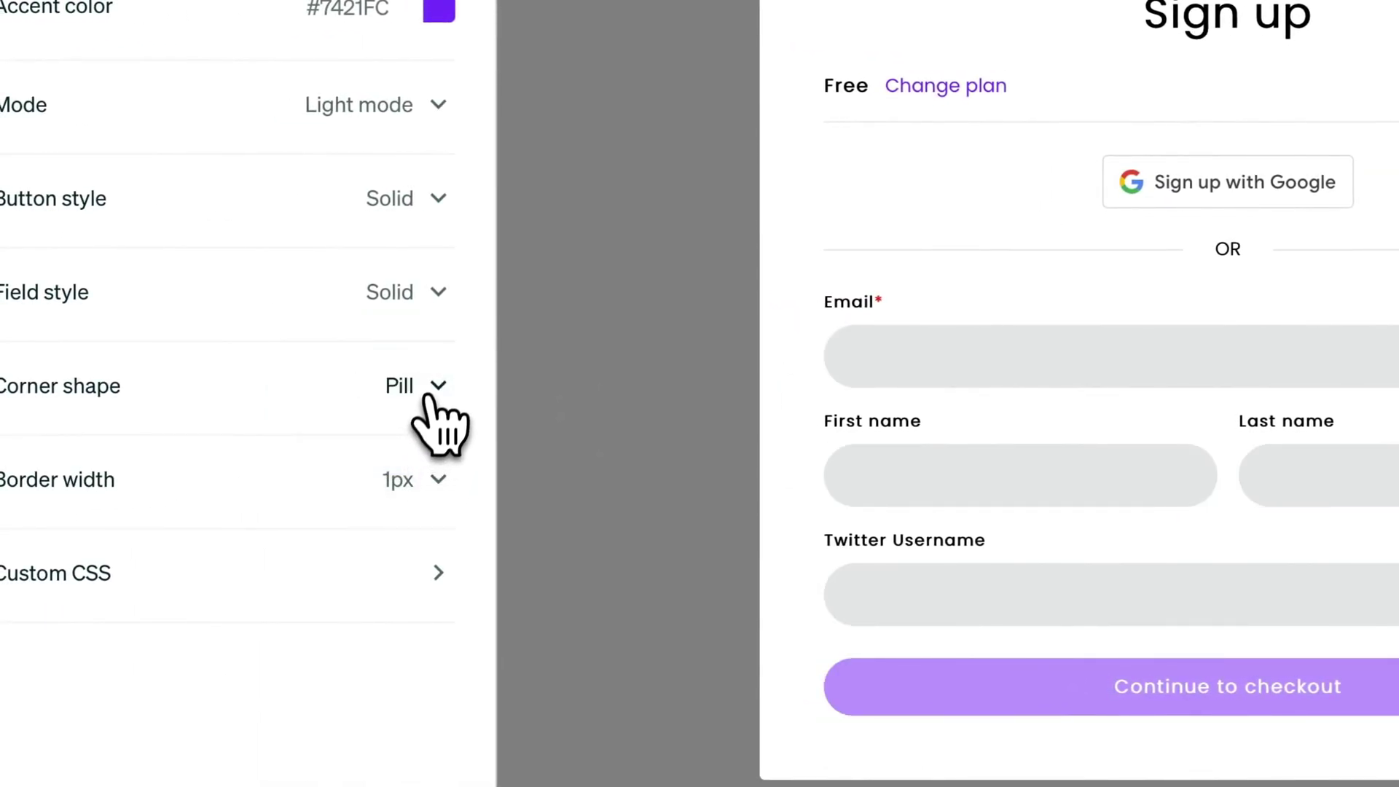
{"action": "left_click", "coordinate": [430, 390]}
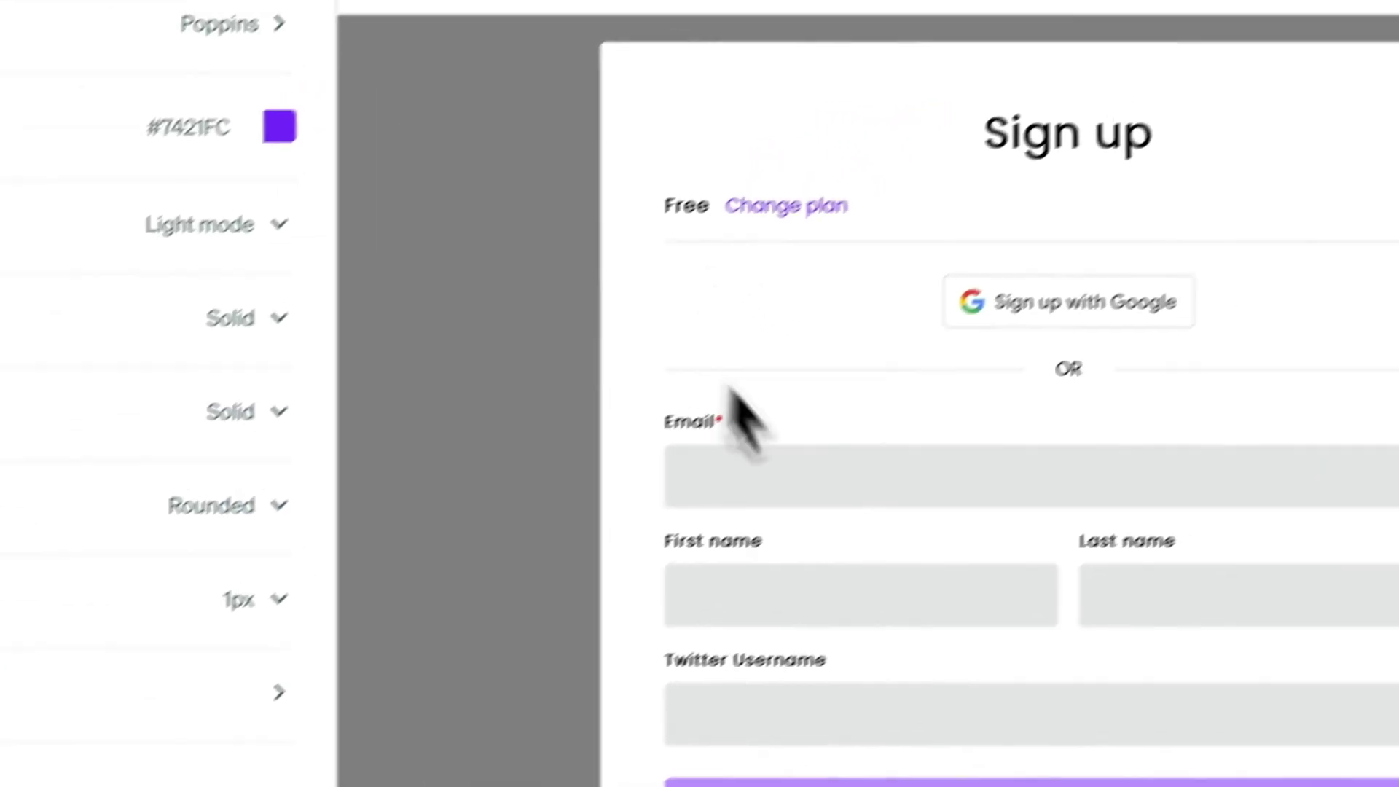
{"action": "left_click", "coordinate": [959, 359]}
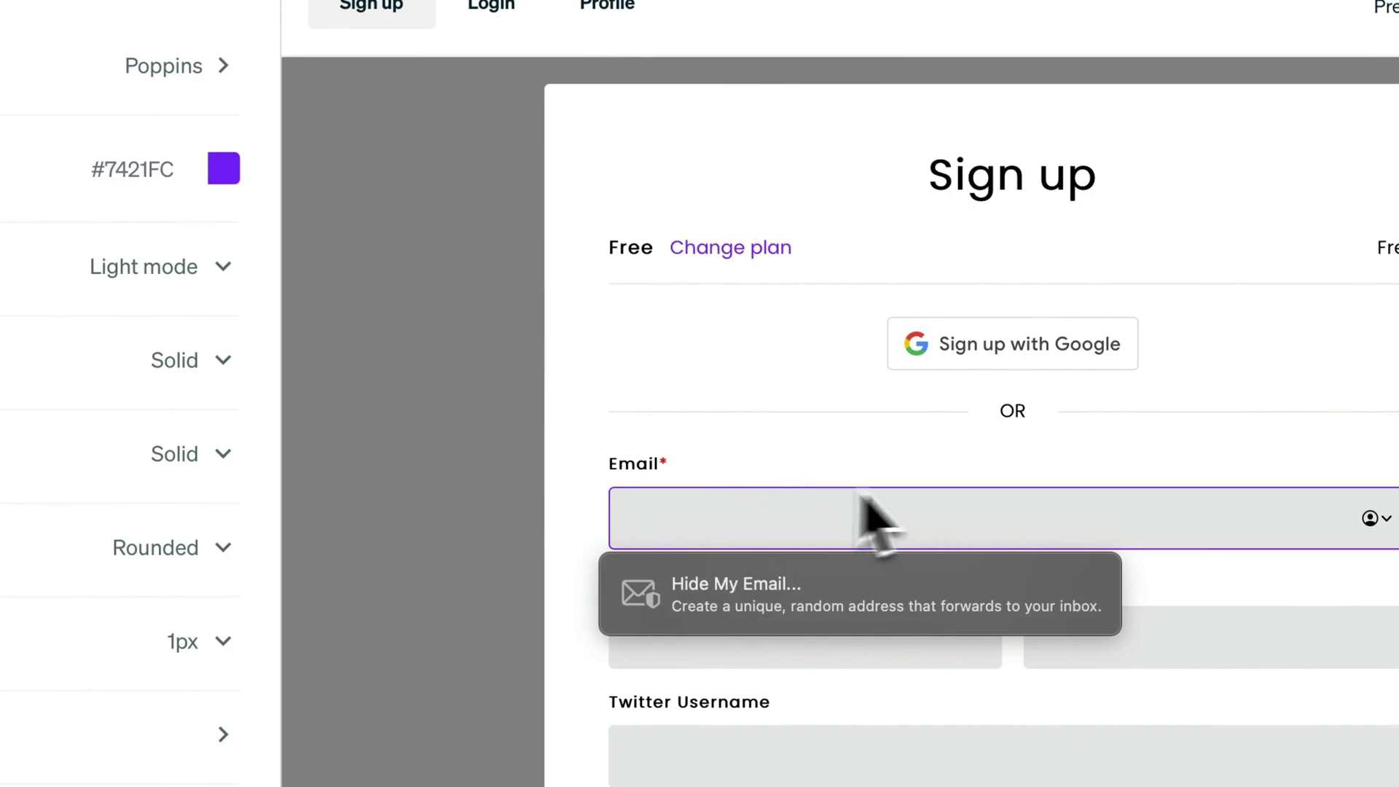
{"action": "left_click", "coordinate": [717, 477]}
Set the field border width to 2px and check the focused field borders in the preview.
{"action": "left_click", "coordinate": [223, 641]}
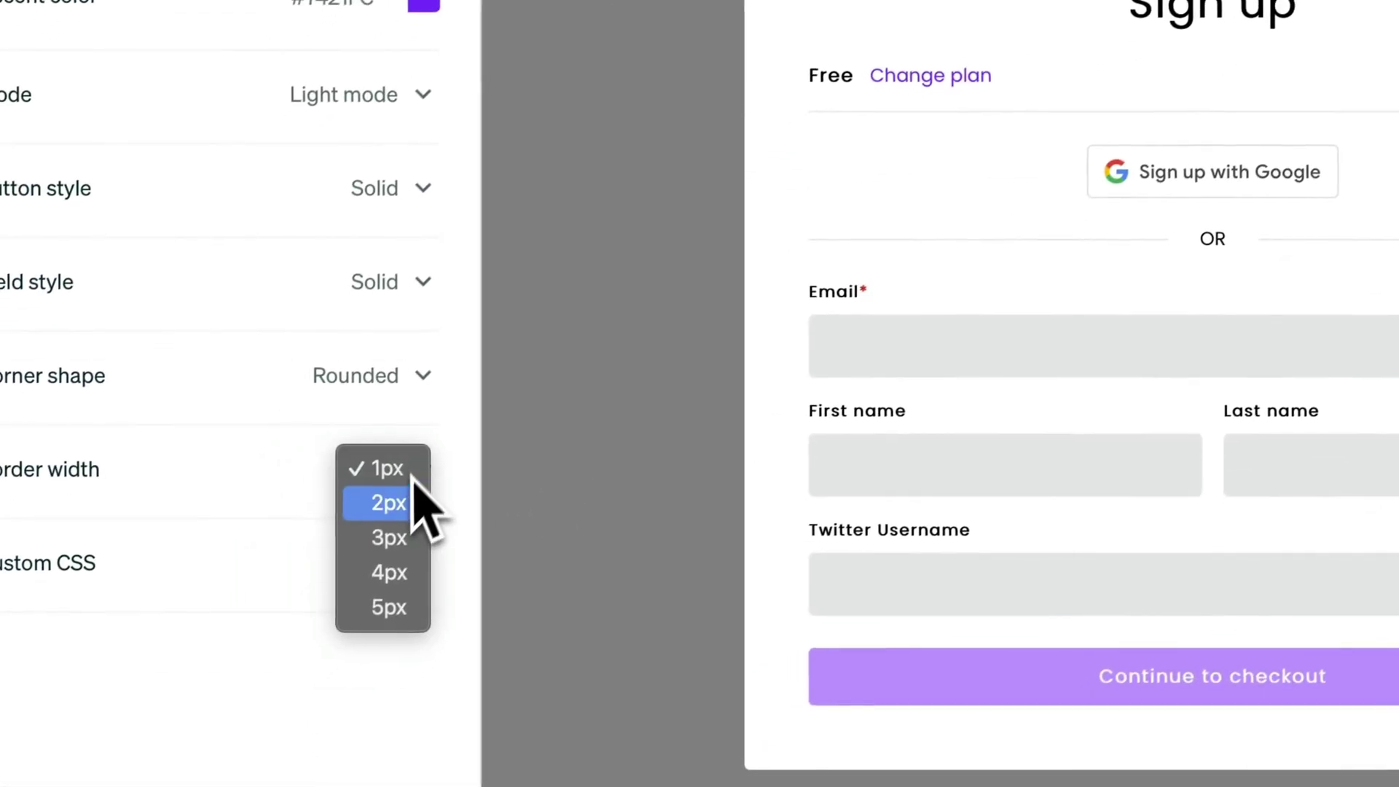
{"action": "left_click", "coordinate": [231, 679]}
{"action": "left_click", "coordinate": [983, 363]}
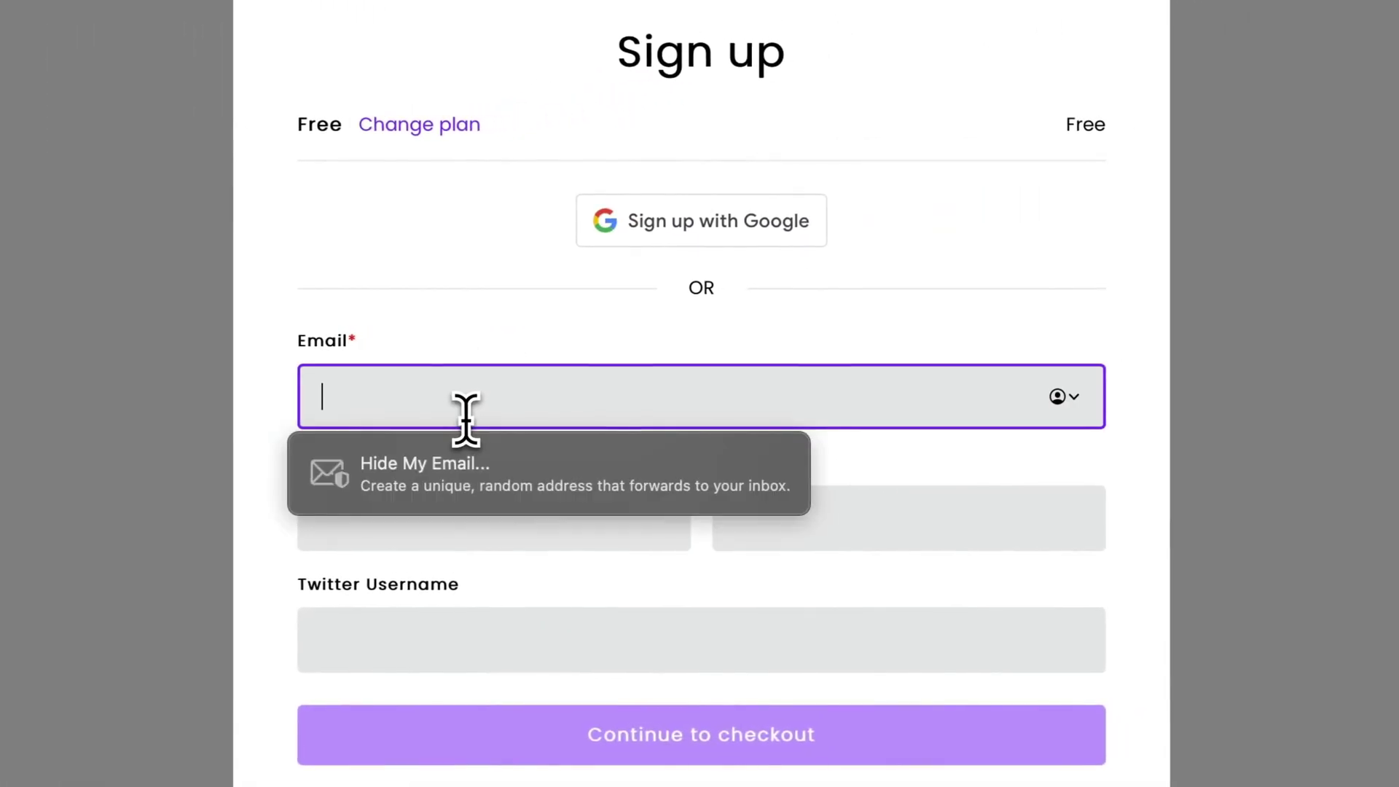
{"action": "left_click", "coordinate": [1012, 525]}
{"action": "left_click", "coordinate": [914, 439]}
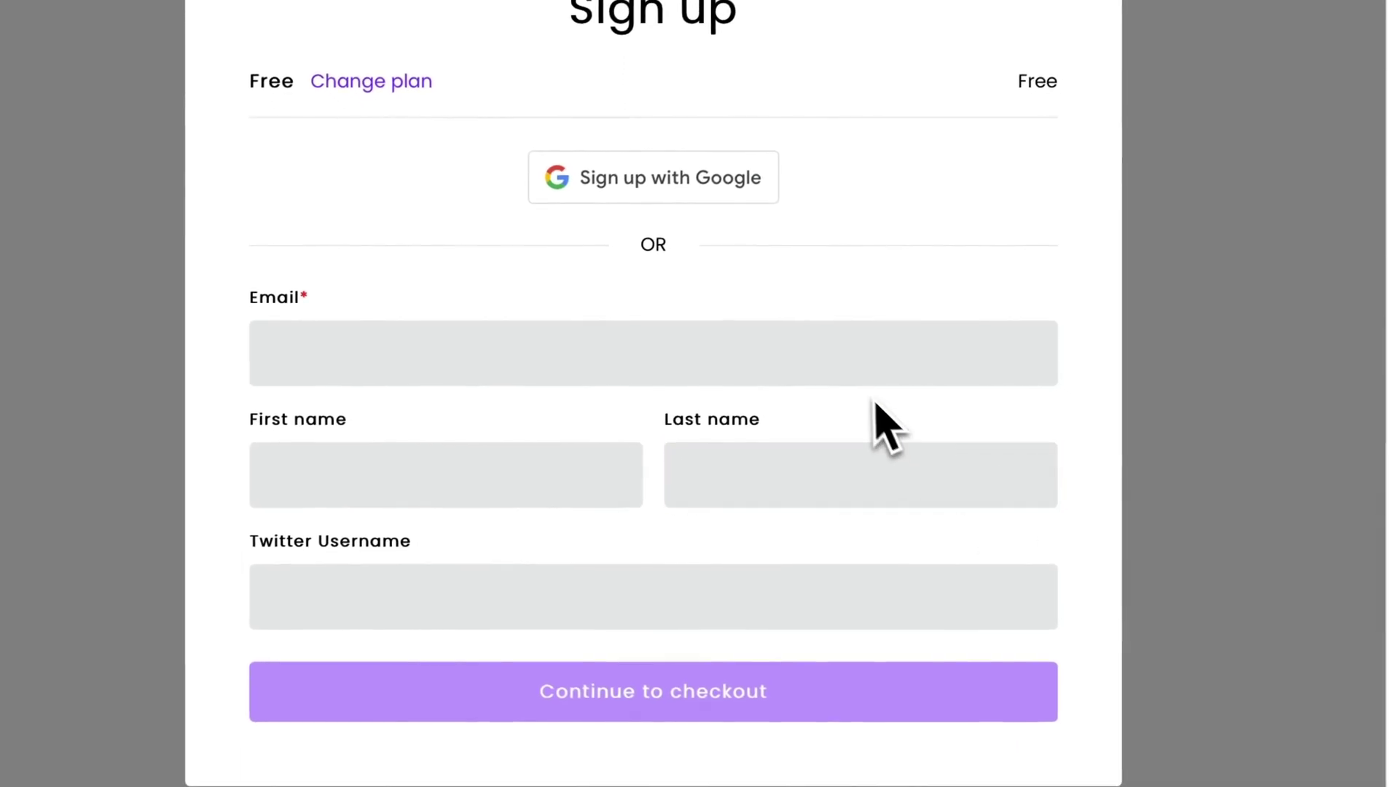
{"action": "left_click", "coordinate": [699, 357]}
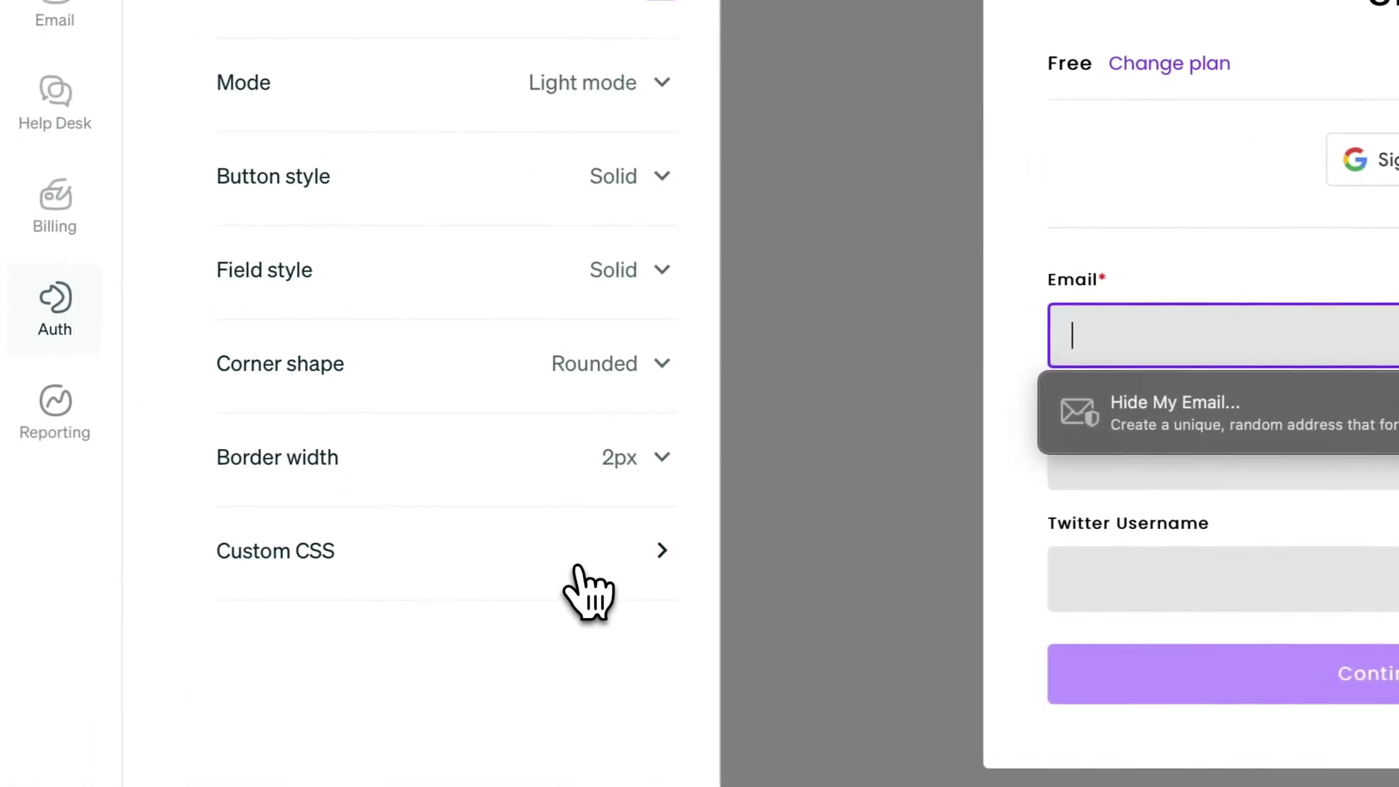
Open the embeds' Custom CSS editor and launch Safari's Web Inspector with Cmd+Option+I.
{"action": "left_click", "coordinate": [577, 566]}
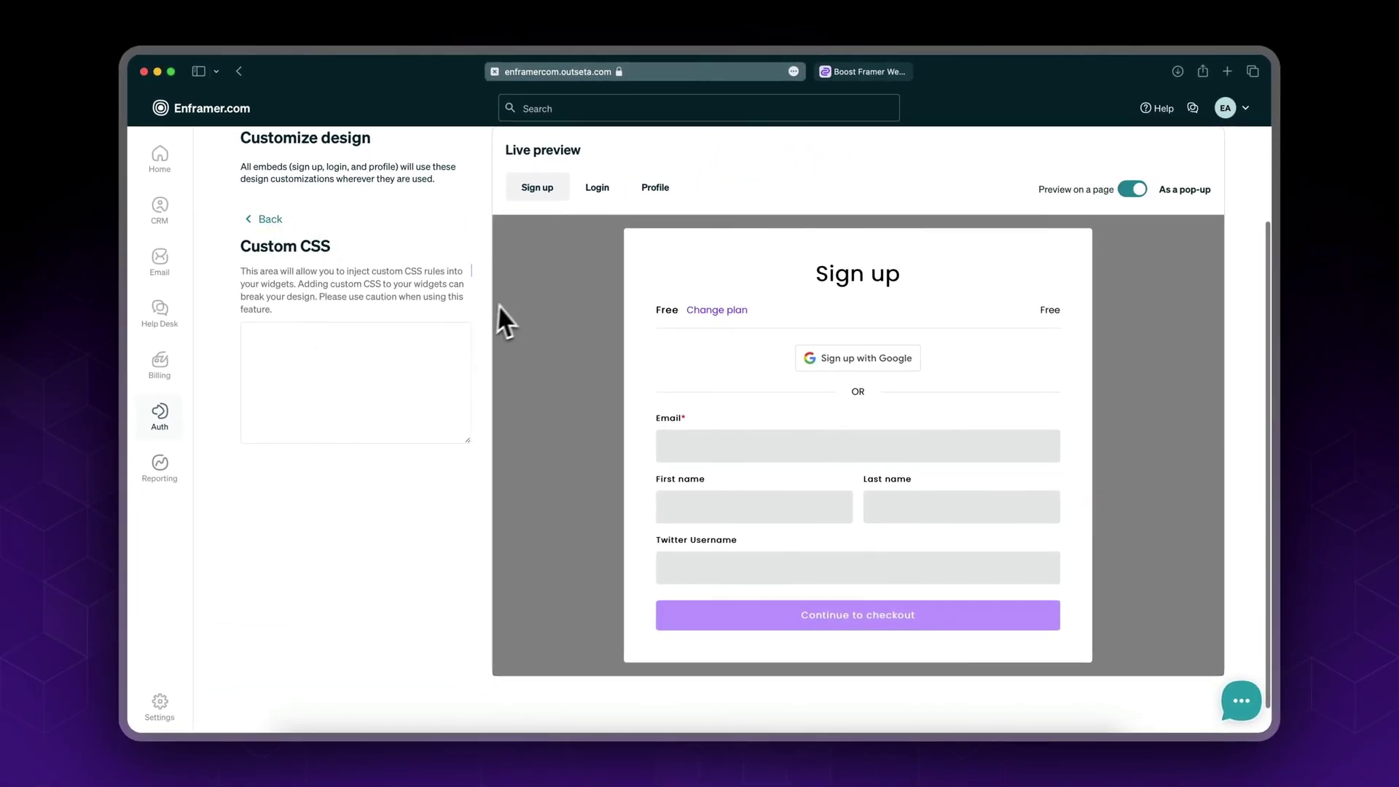
{"action": "scroll", "coordinate": [510, 313], "scroll_direction": "down", "scroll_amount": 1}
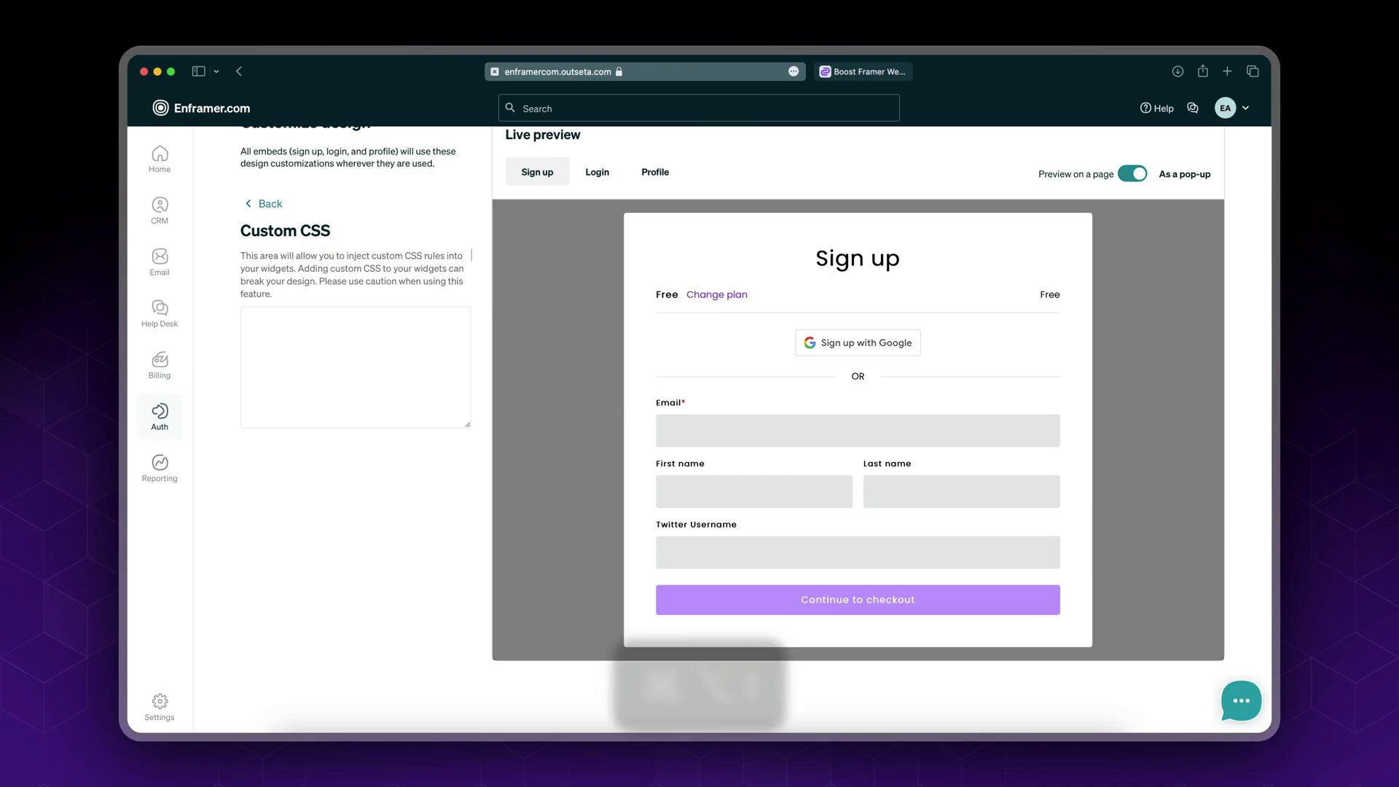
{"action": "key", "text": "super+alt+i"}
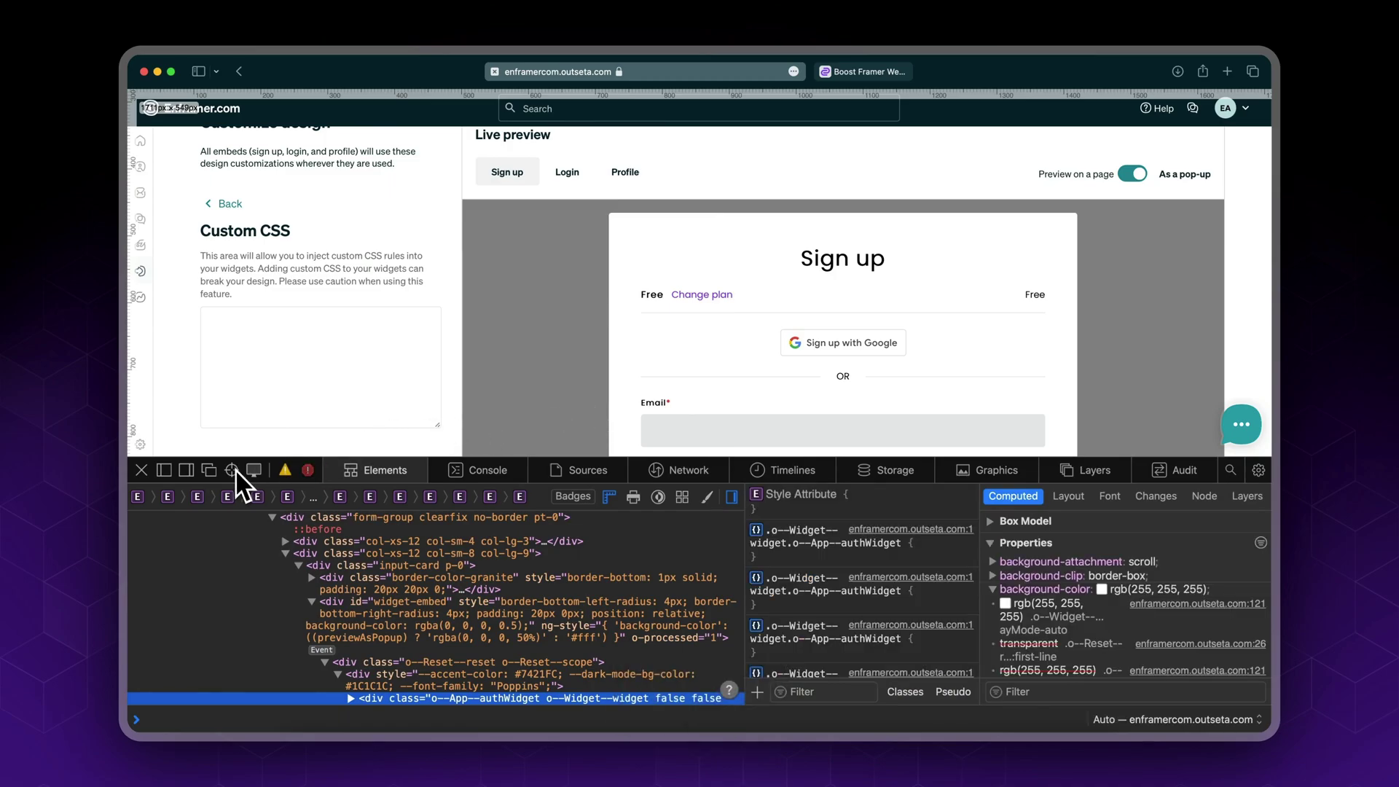
Inspect the authWidget container and add border-radius: 25px to its rule.
{"action": "left_click", "coordinate": [233, 470]}
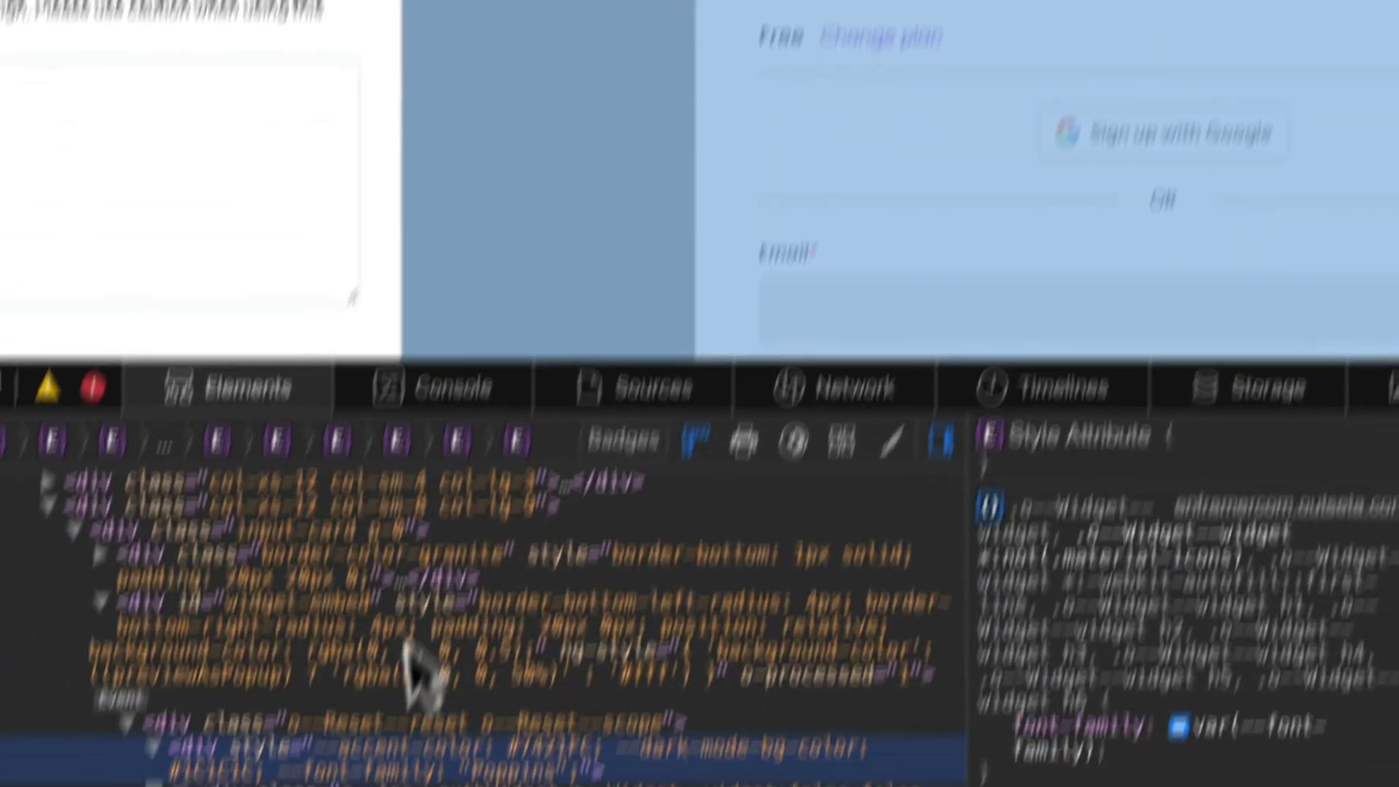
{"action": "left_click", "coordinate": [437, 618]}
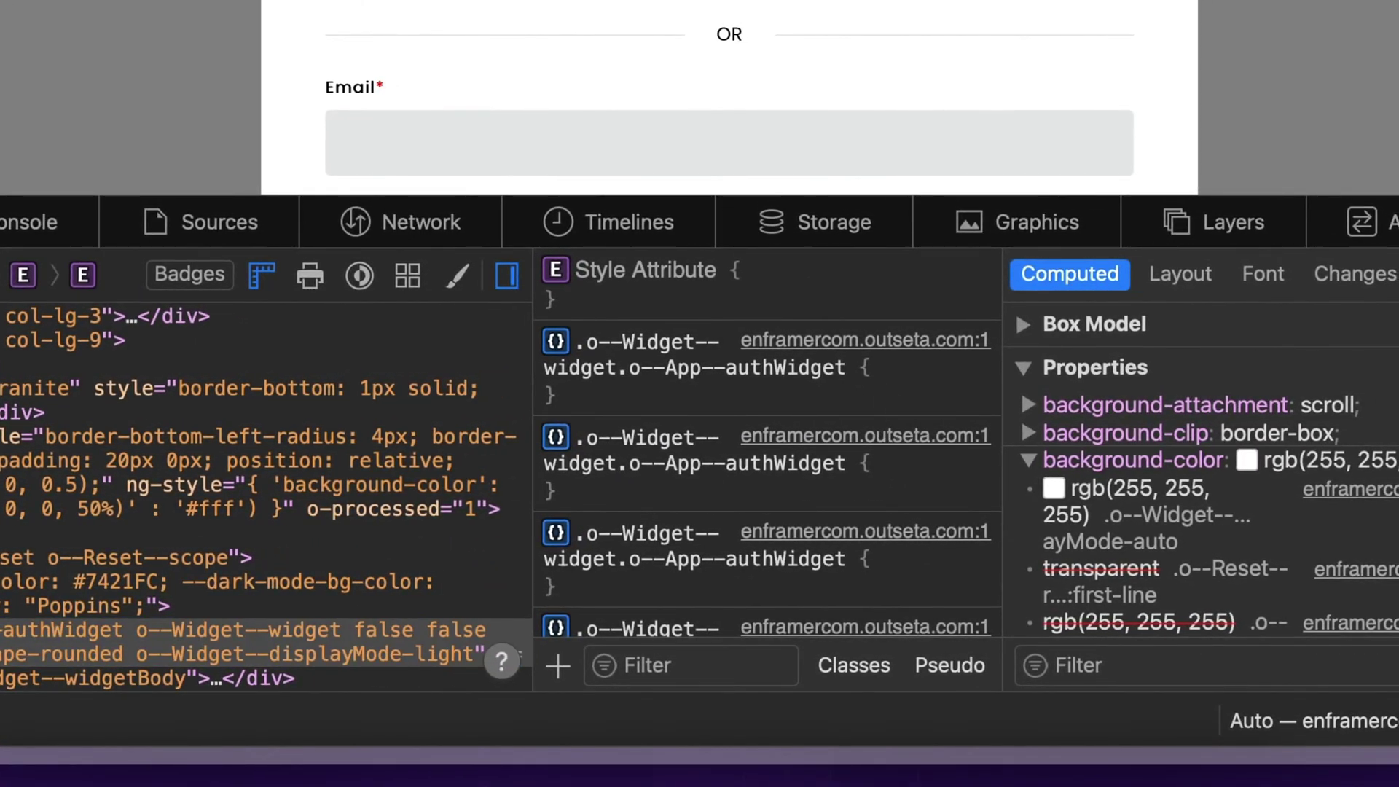
{"action": "left_click", "coordinate": [846, 391]}
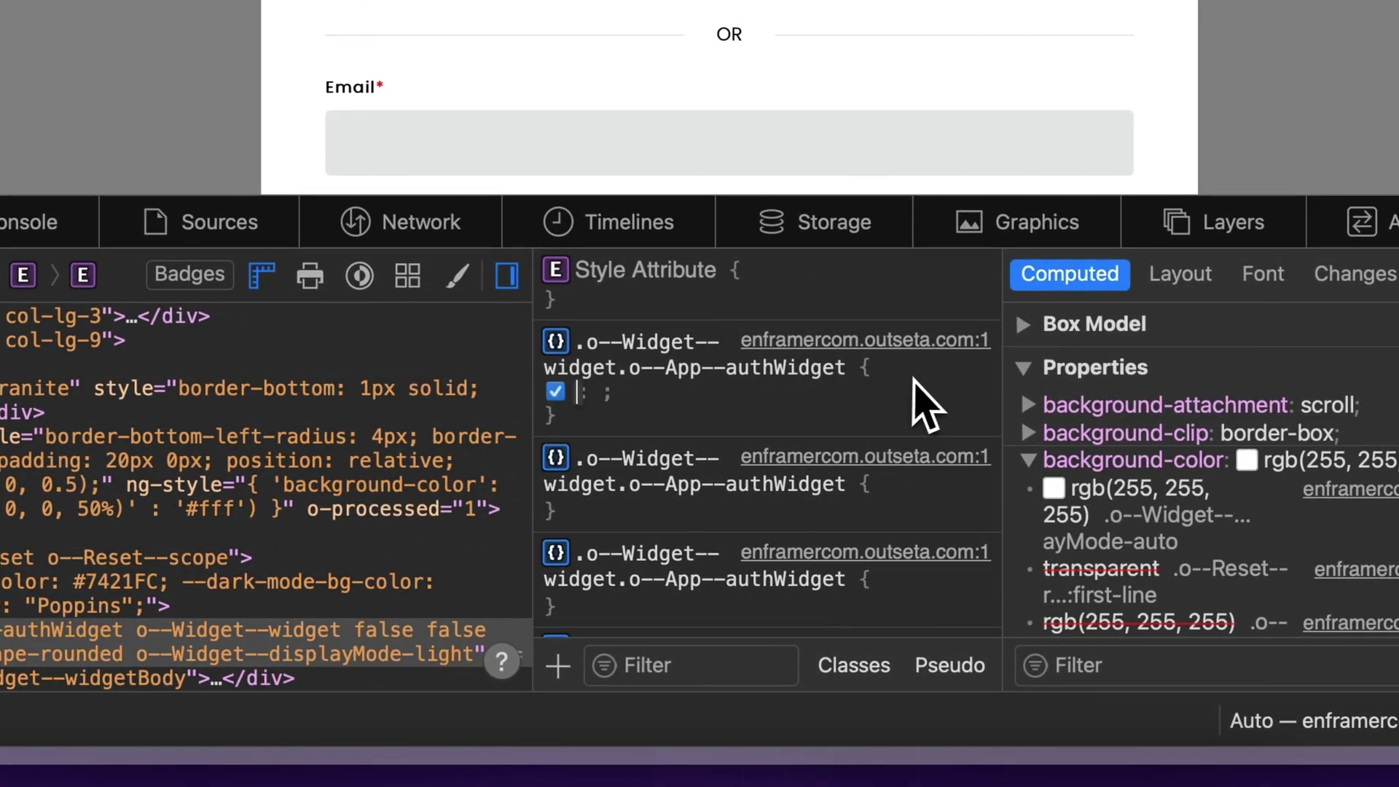
{"action": "key", "text": "Escape"}
{"action": "left_click", "coordinate": [892, 391]}
{"action": "type", "text": "border-rd"}
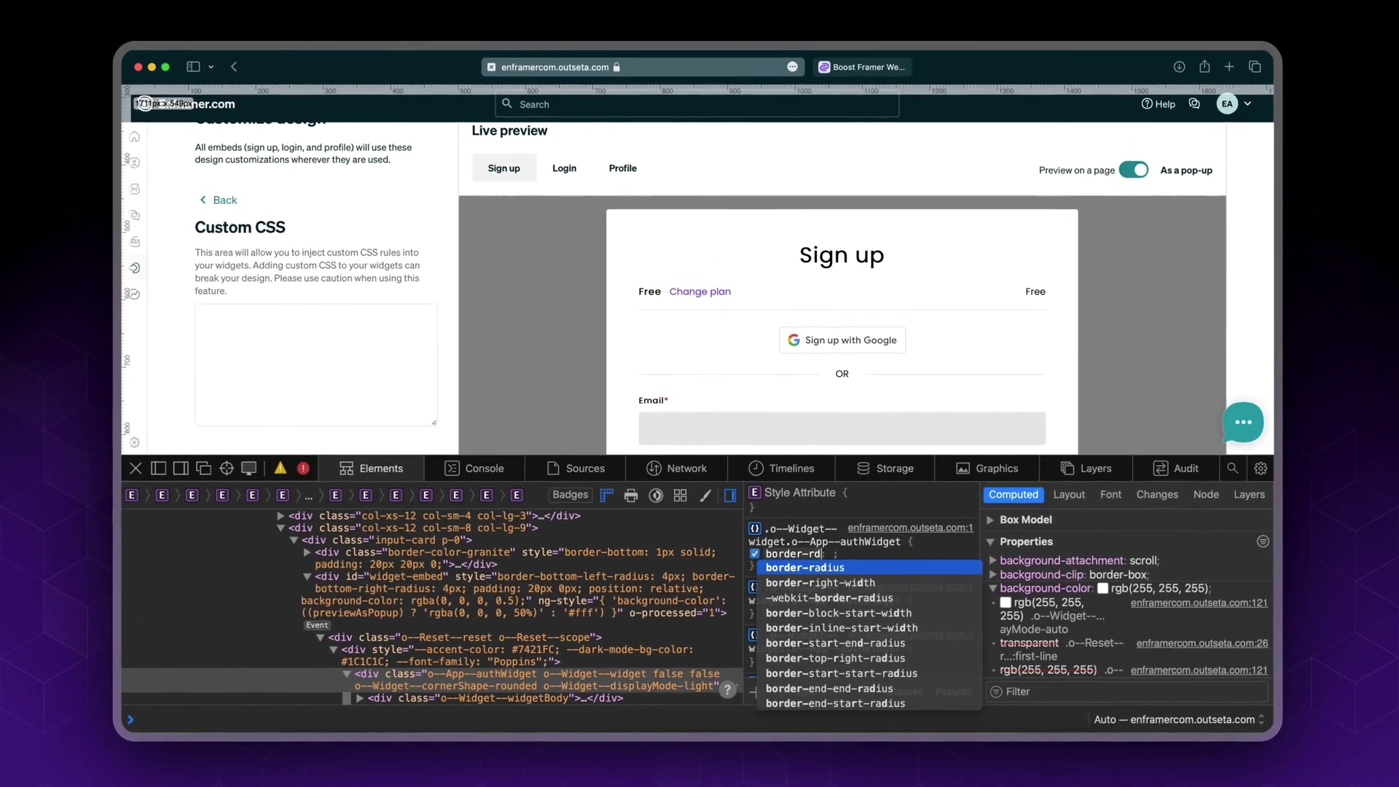
{"action": "key", "text": "Tab"}
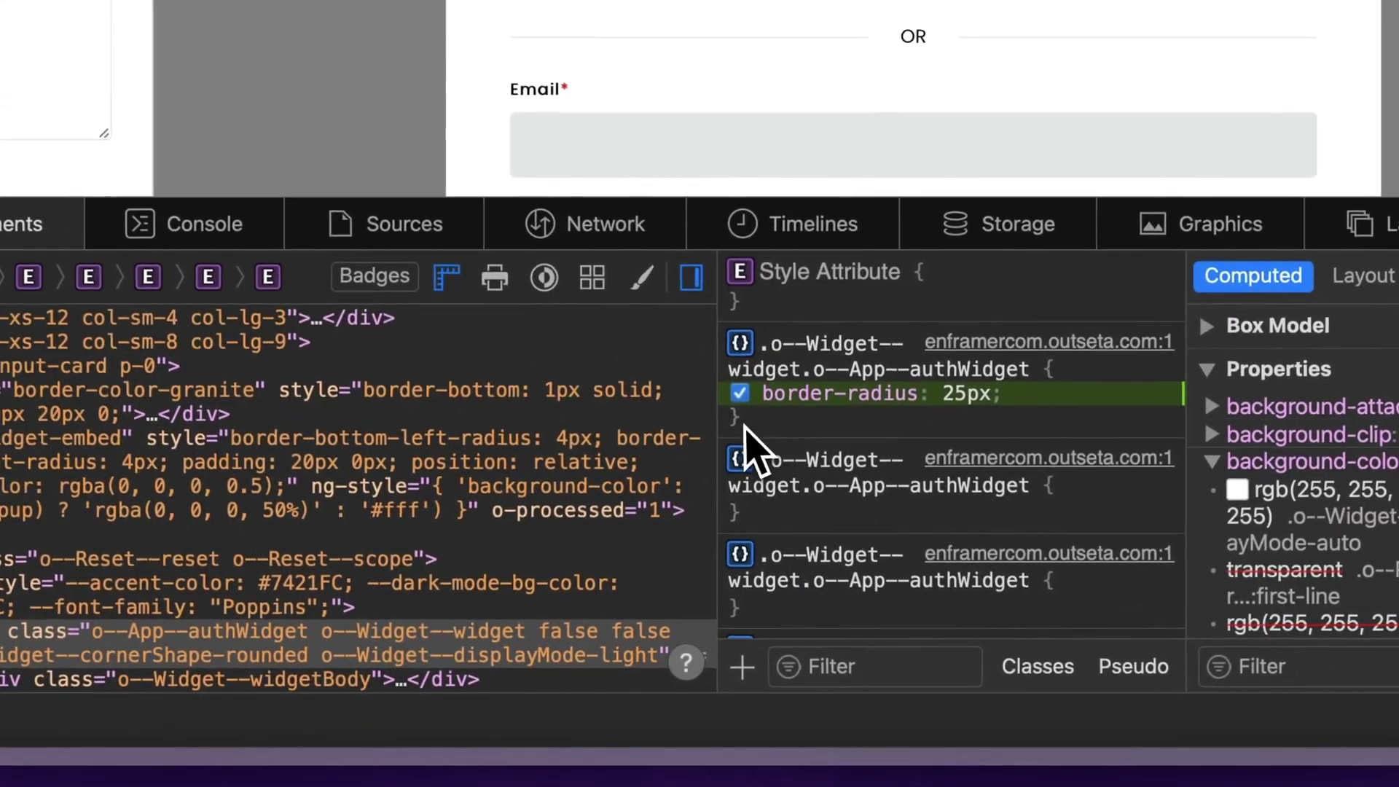
{"action": "left_click", "coordinate": [773, 549]}
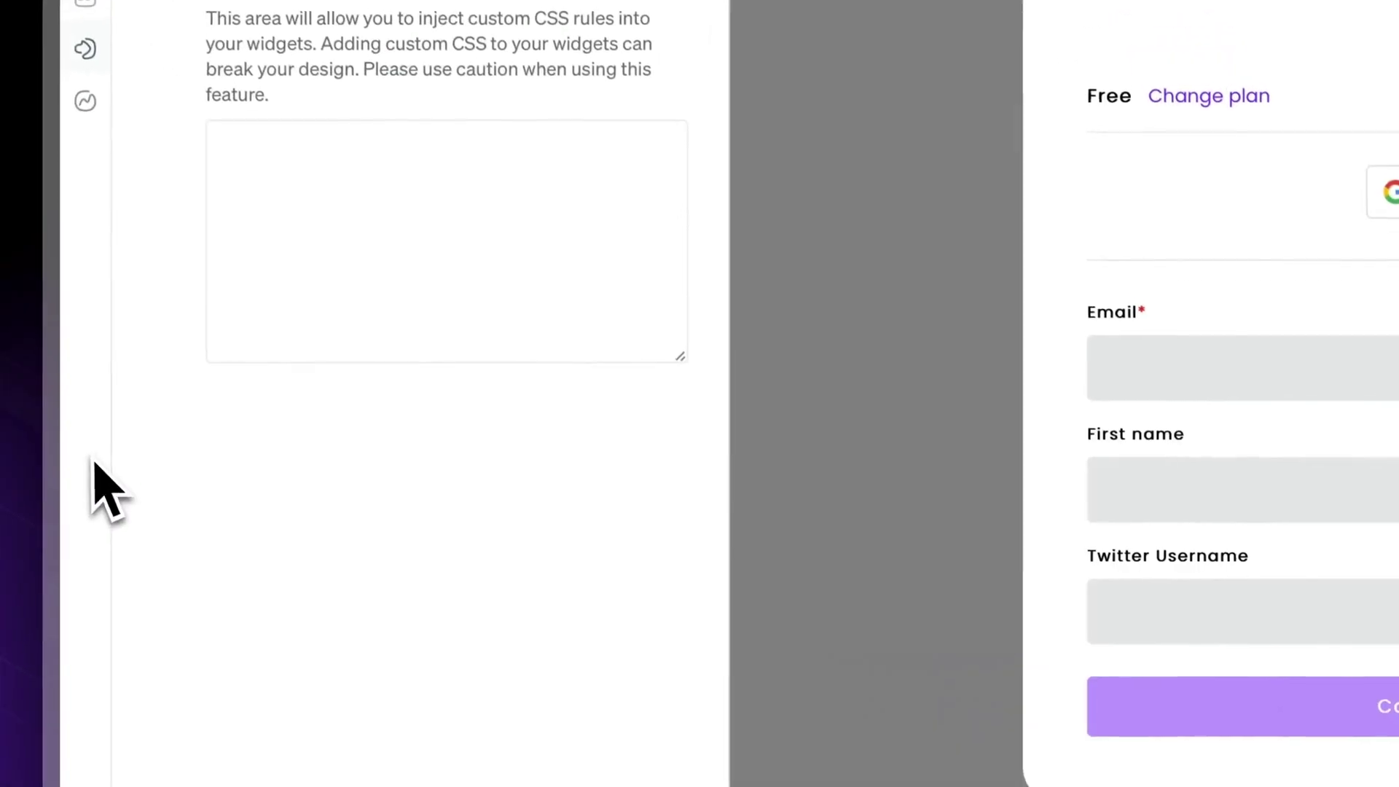
Put the 25px border-radius authWidget rule in Custom CSS and save the design.
{"action": "scroll", "coordinate": [569, 364], "scroll_direction": "up", "scroll_amount": 3}
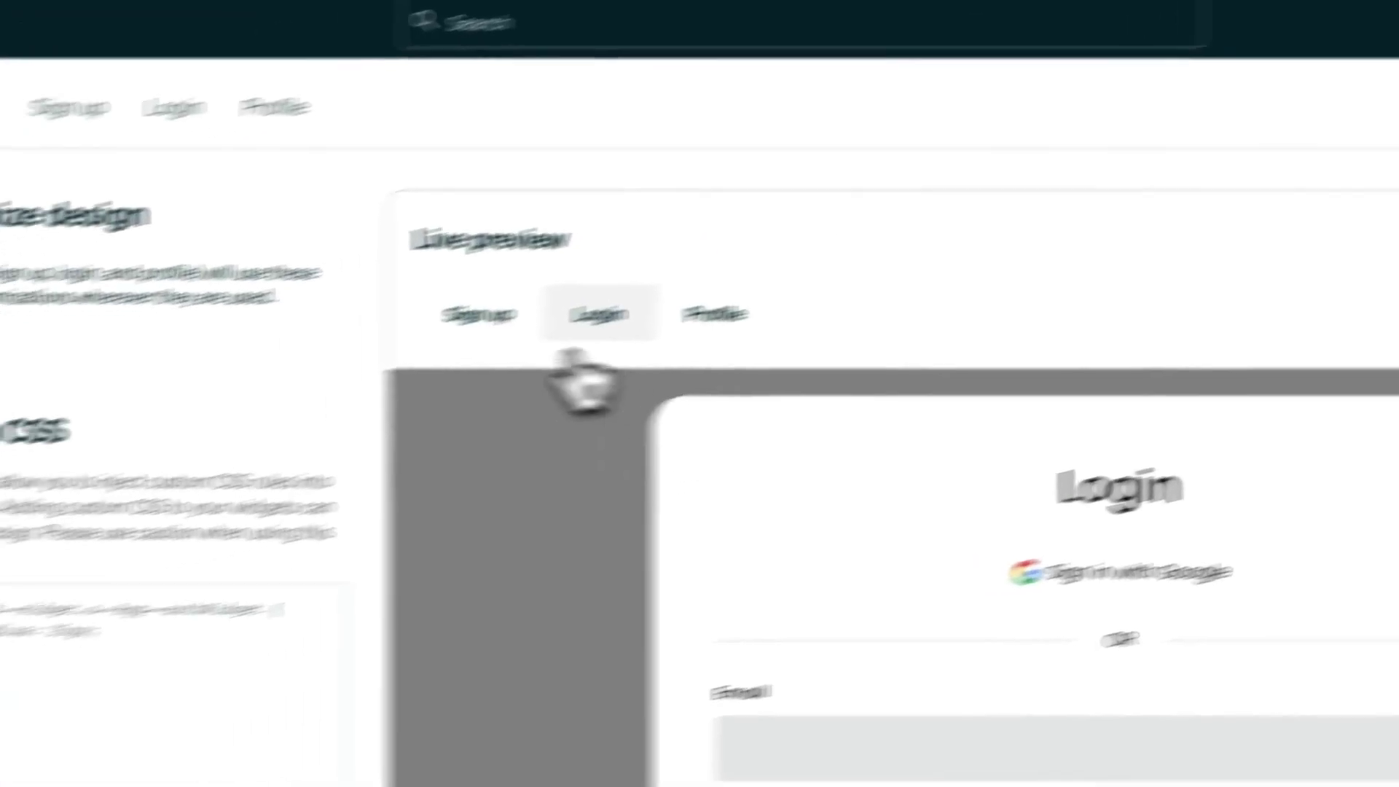
{"action": "left_click", "coordinate": [329, 349]}
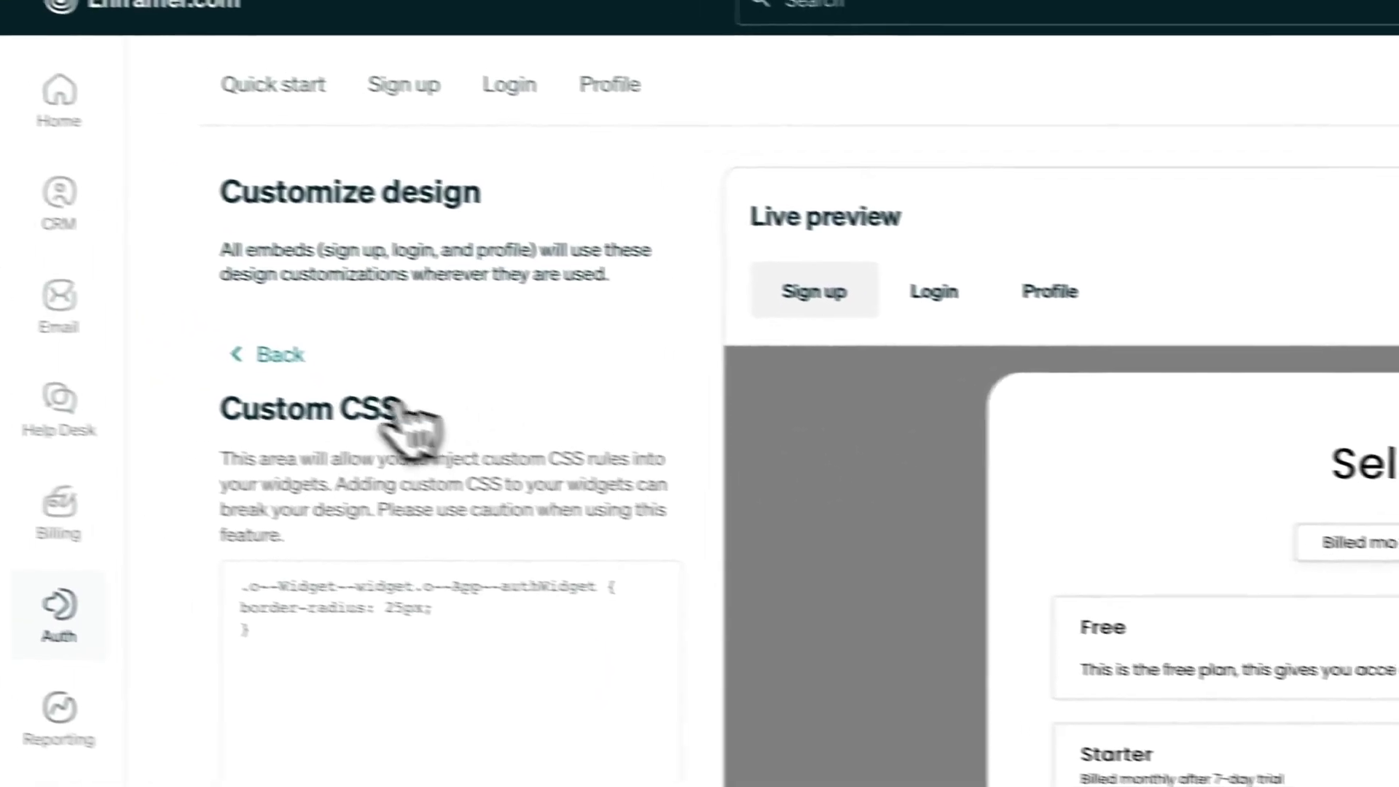
{"action": "left_click", "coordinate": [186, 315]}
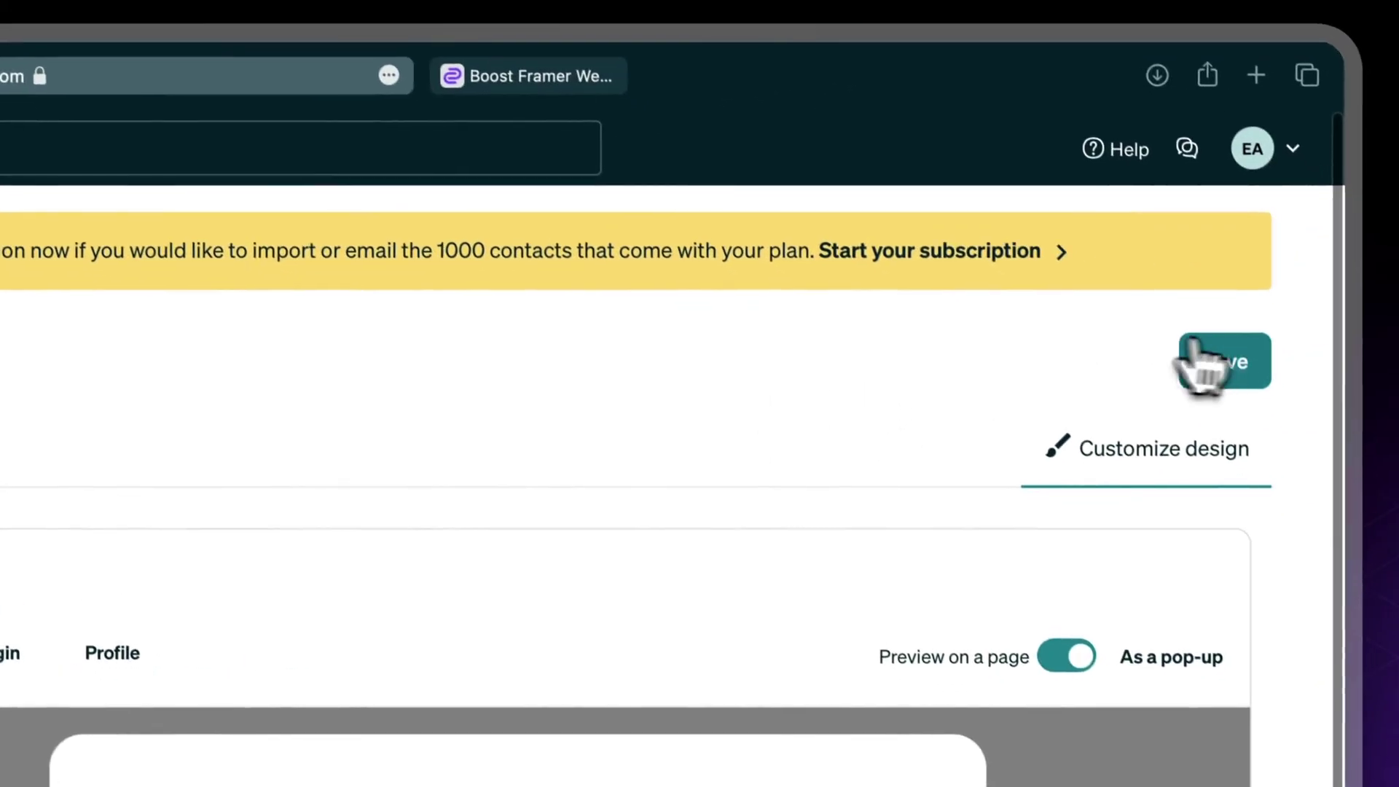
{"action": "left_click", "coordinate": [1304, 380]}
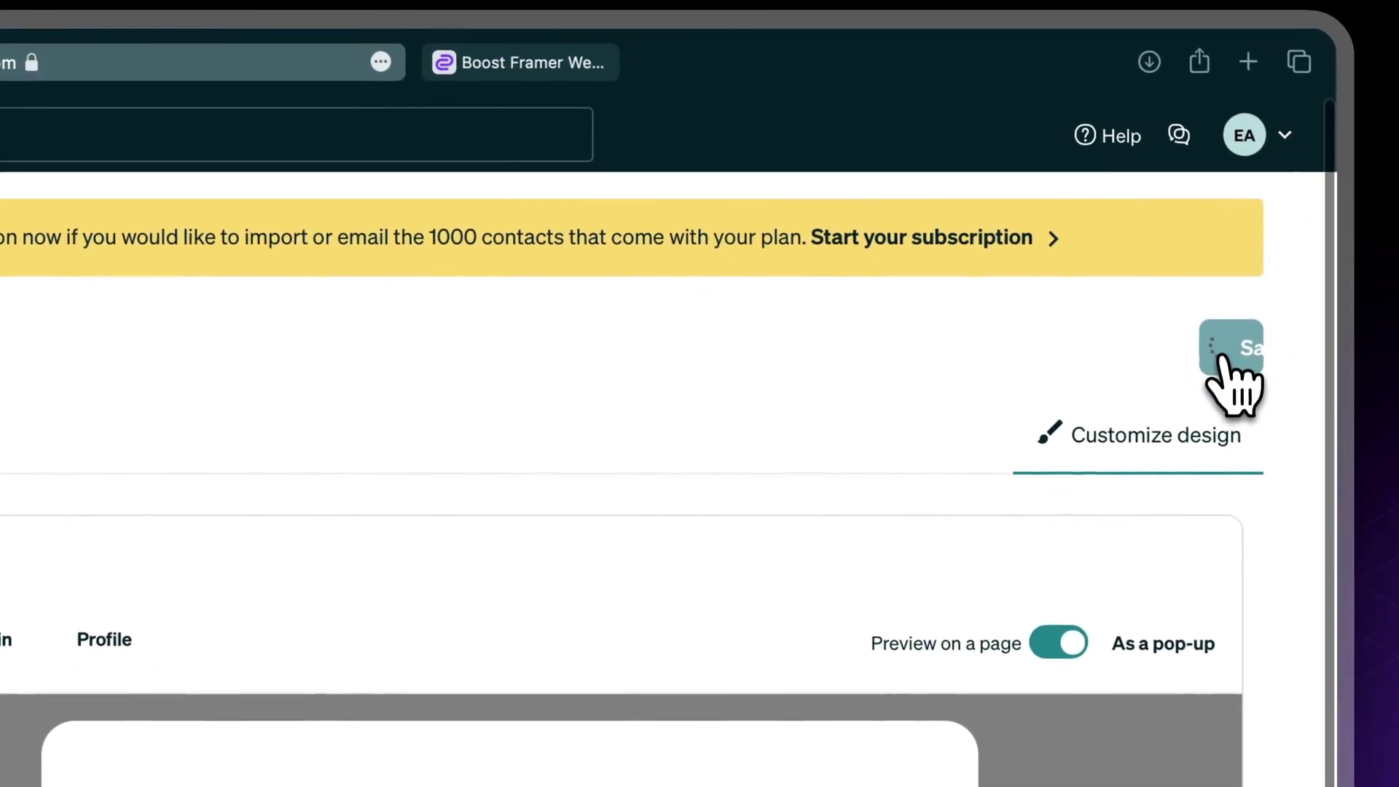
Reload the published Framer site to pick up the new embed styles.
{"action": "left_click", "coordinate": [564, 65]}
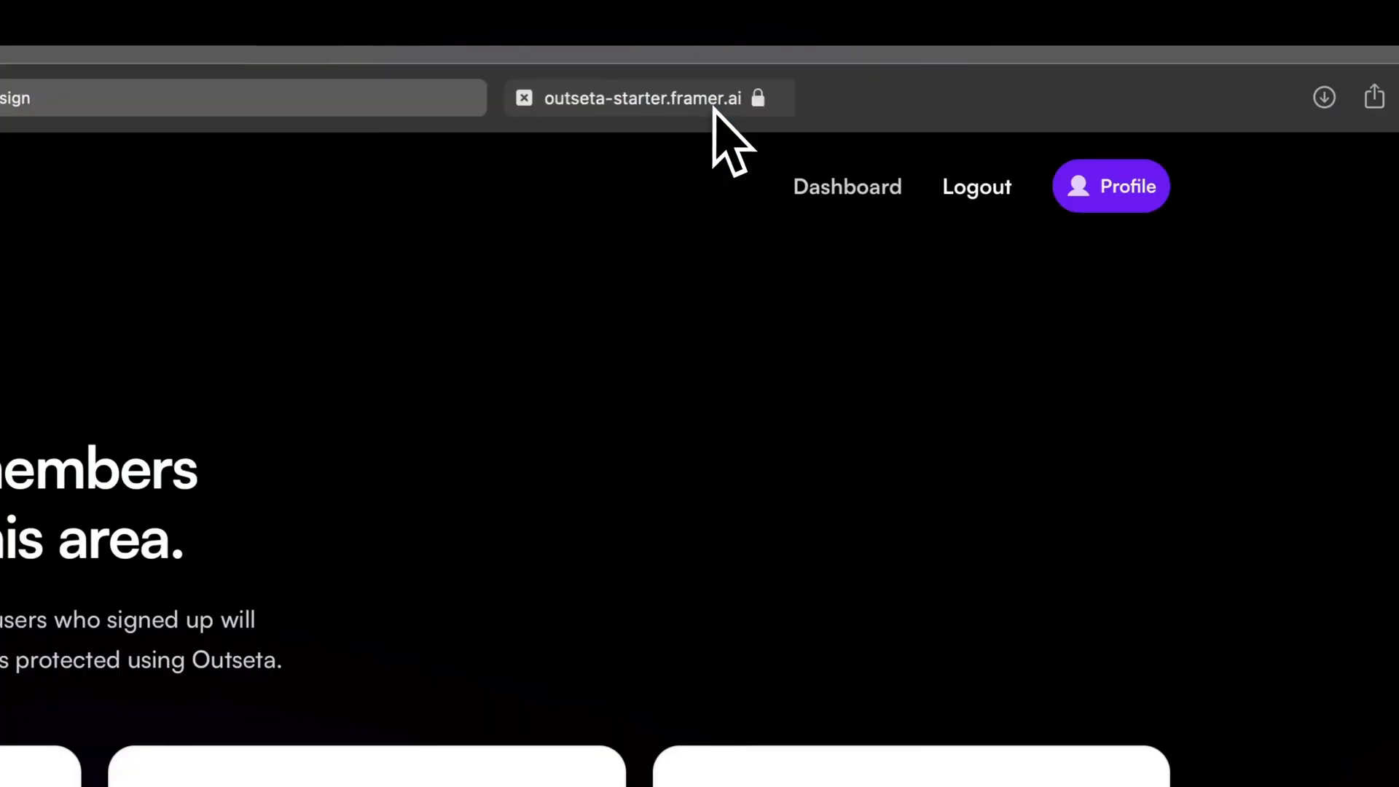
{"action": "left_click", "coordinate": [612, 100]}
{"action": "key", "text": "Return"}
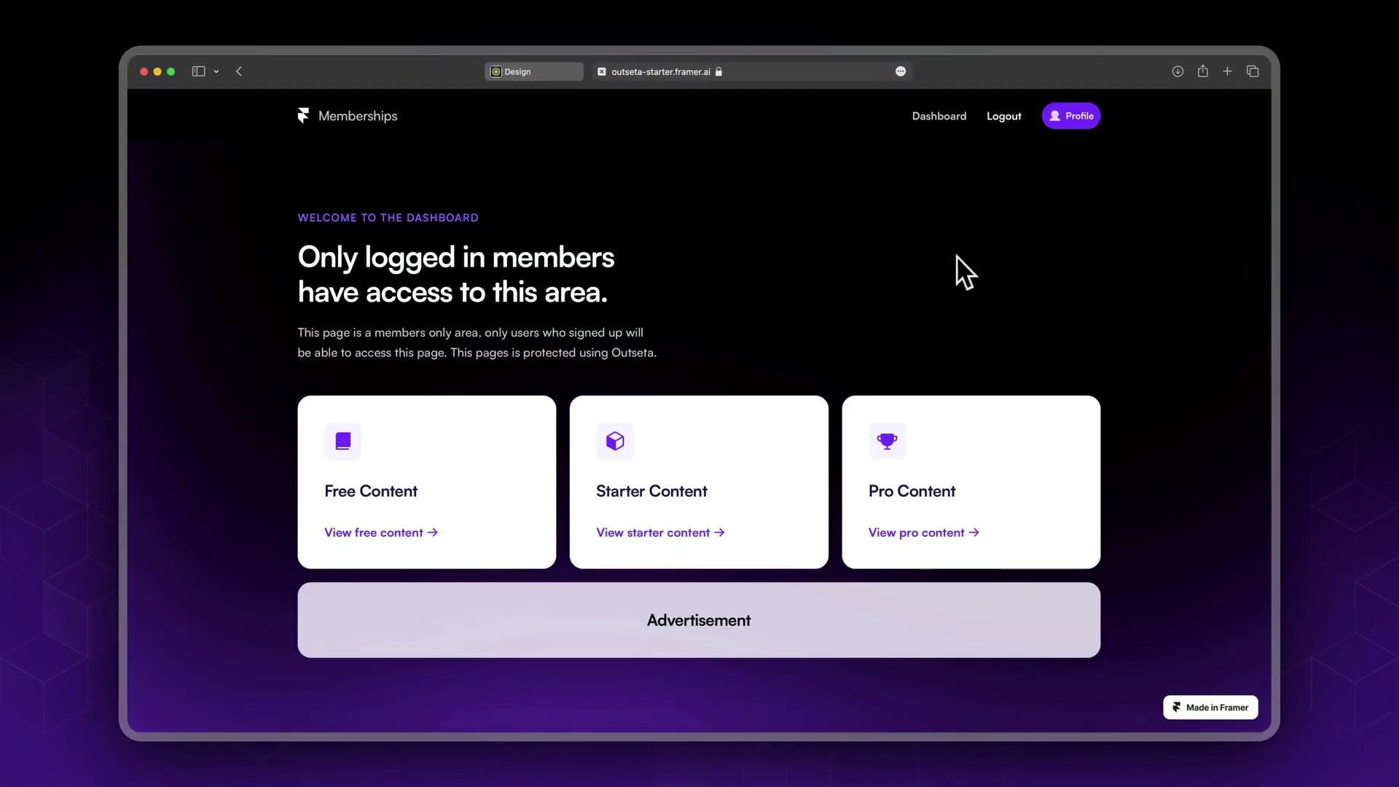
Review the restyled profile pop-up's Profile, Account, Plan and Billing pages, then close it.
{"action": "left_click", "coordinate": [1079, 119]}
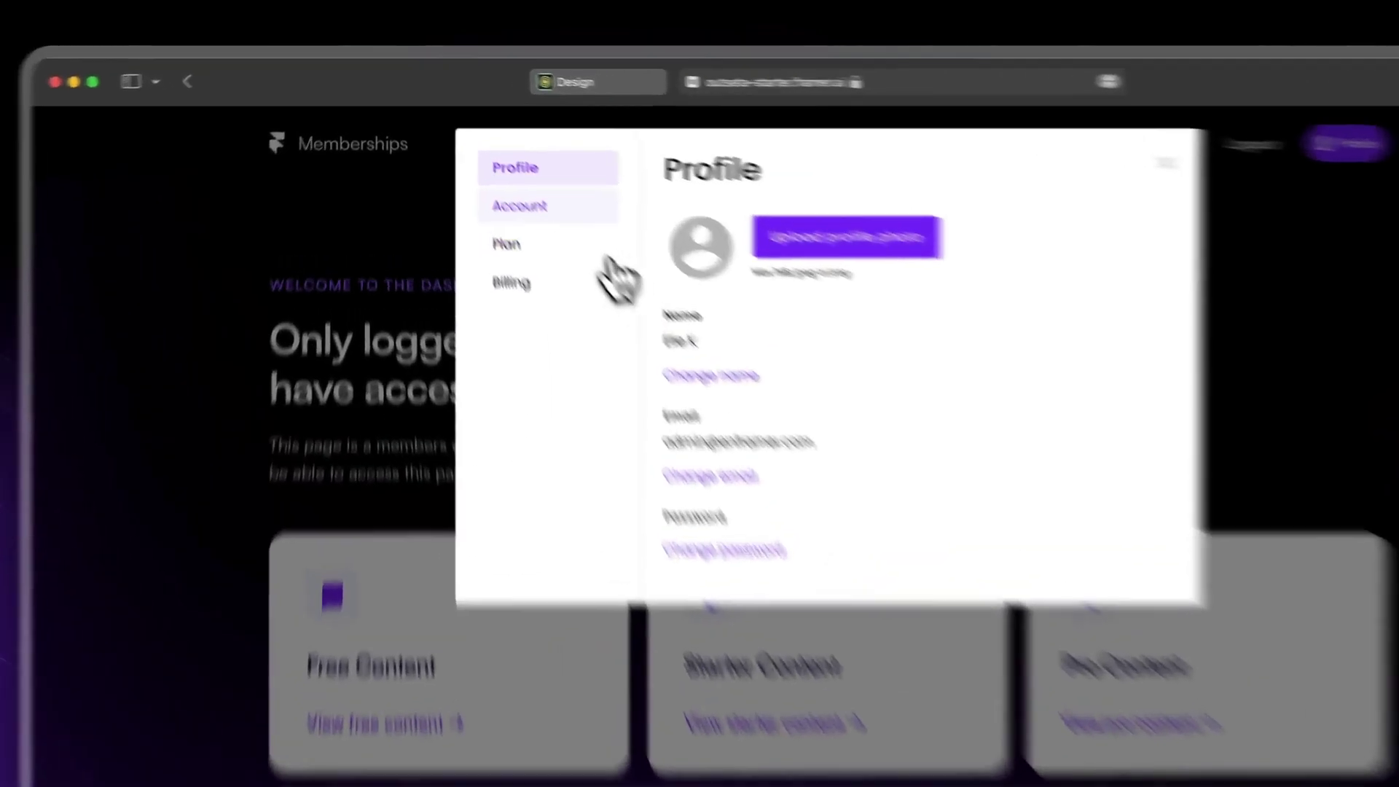
{"action": "left_click", "coordinate": [502, 163]}
{"action": "left_click", "coordinate": [498, 186]}
{"action": "left_click", "coordinate": [636, 243]}
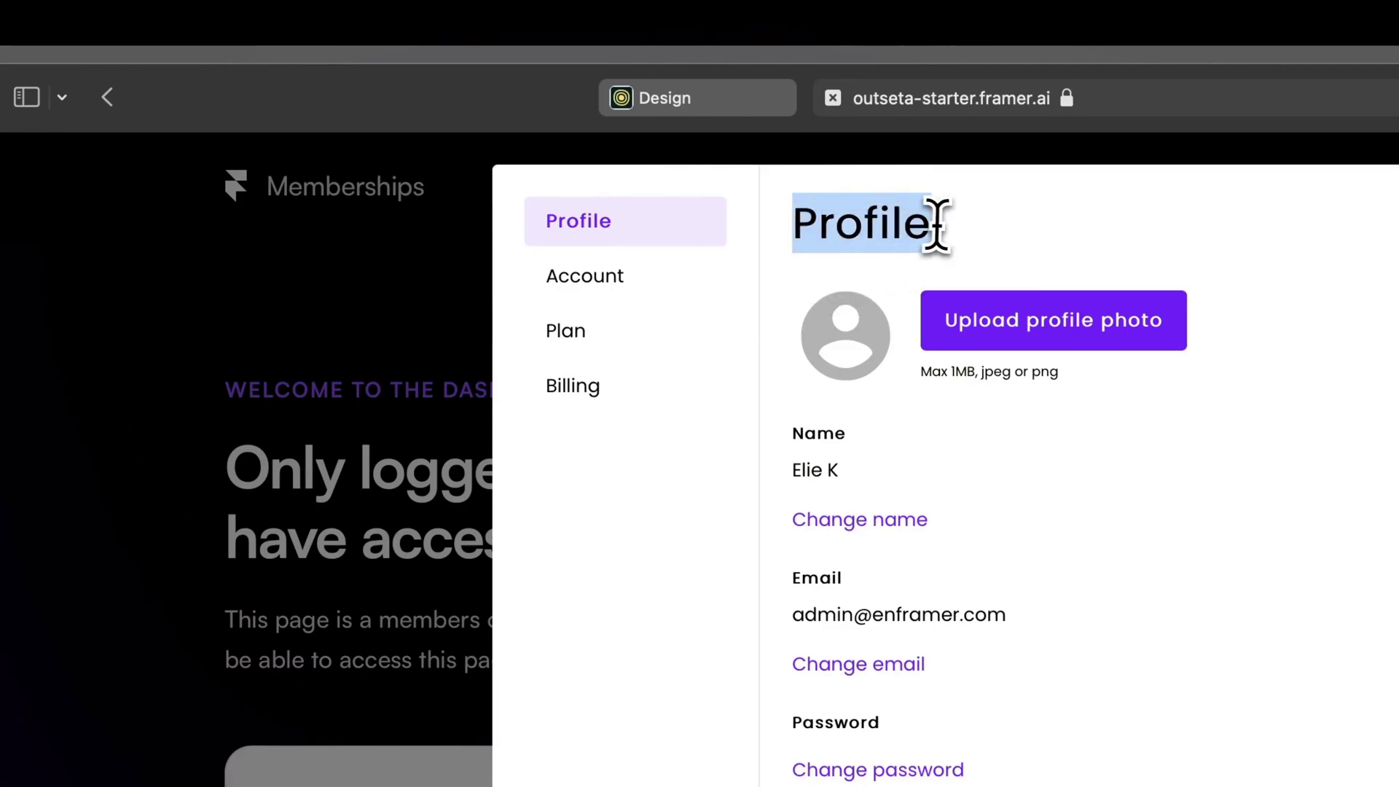
{"action": "left_click", "coordinate": [612, 279]}
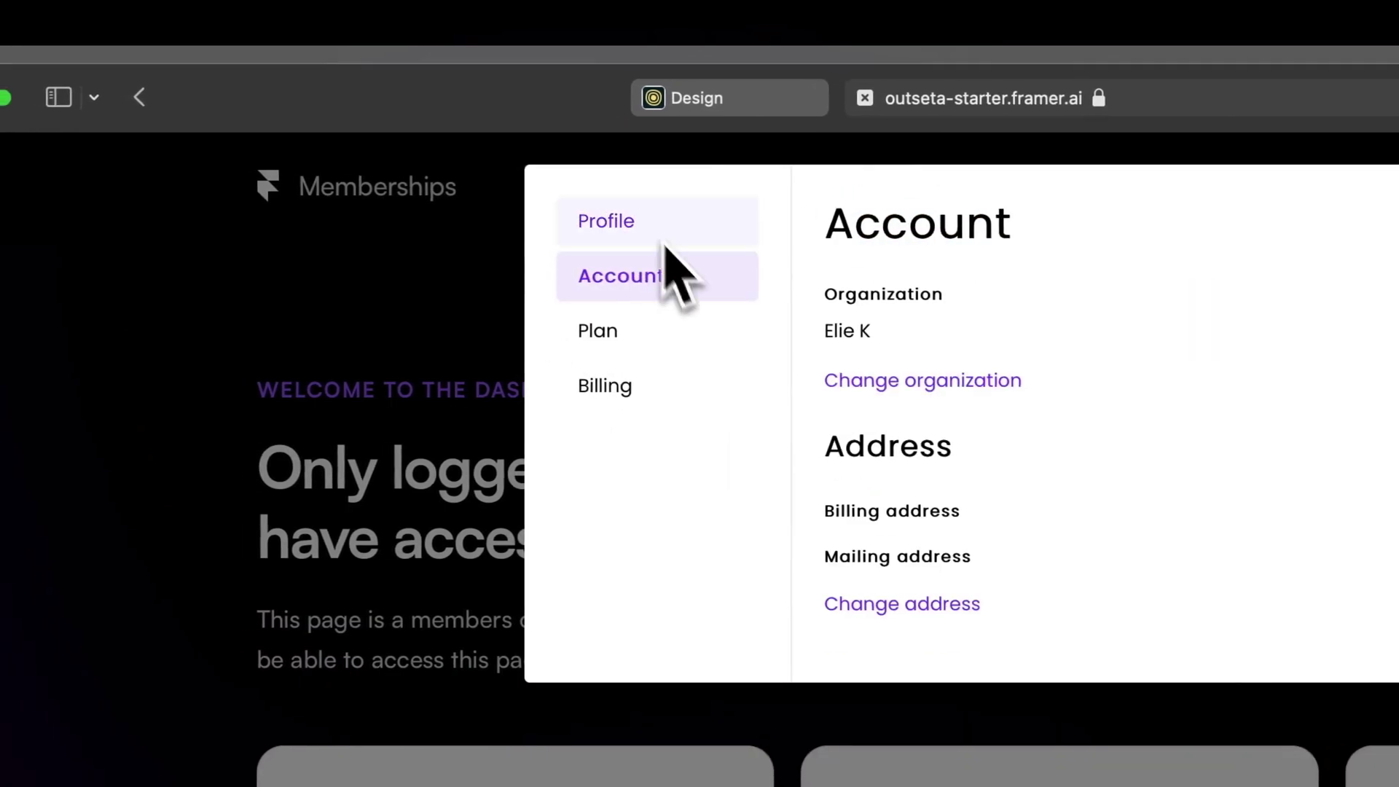
{"action": "left_click", "coordinate": [640, 335]}
{"action": "left_click", "coordinate": [649, 383]}
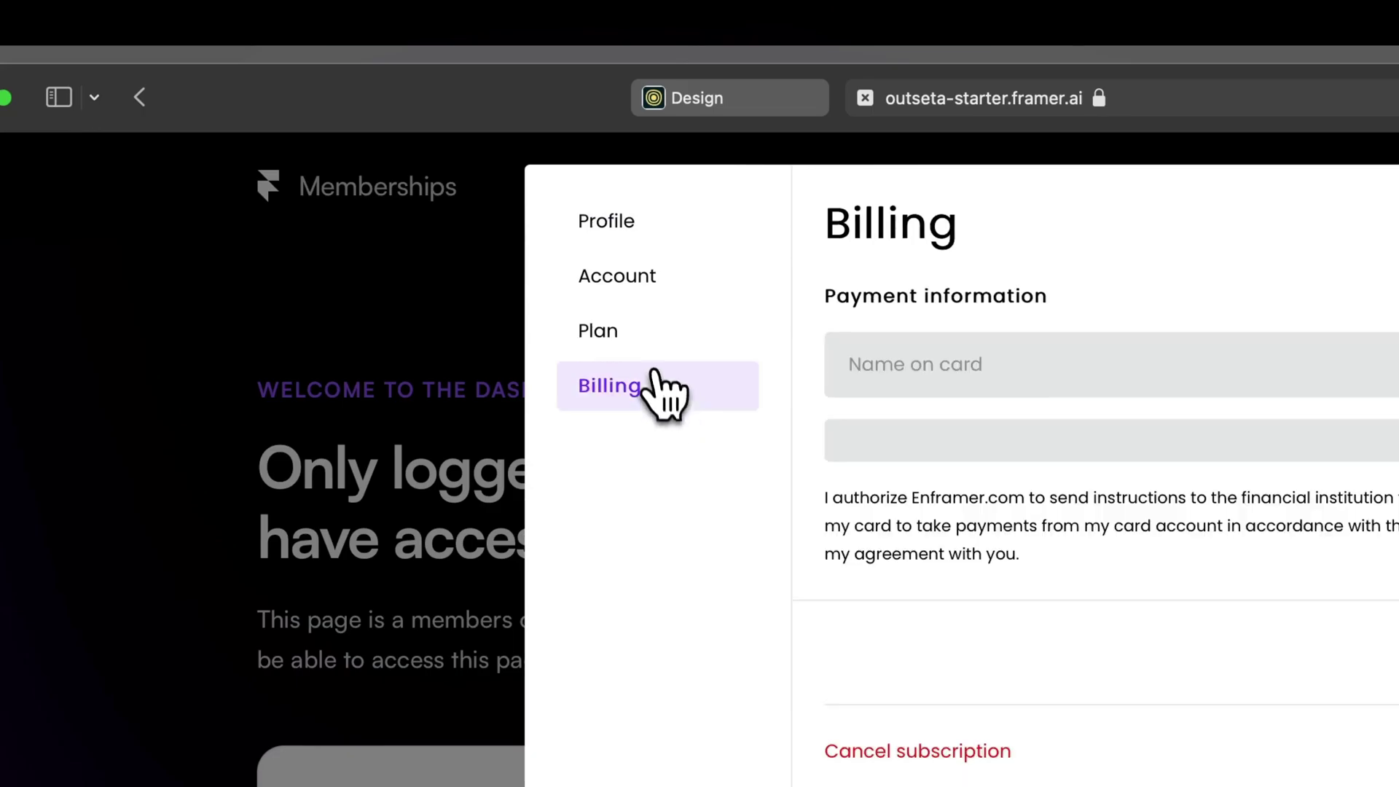
{"action": "left_click", "coordinate": [1081, 364]}
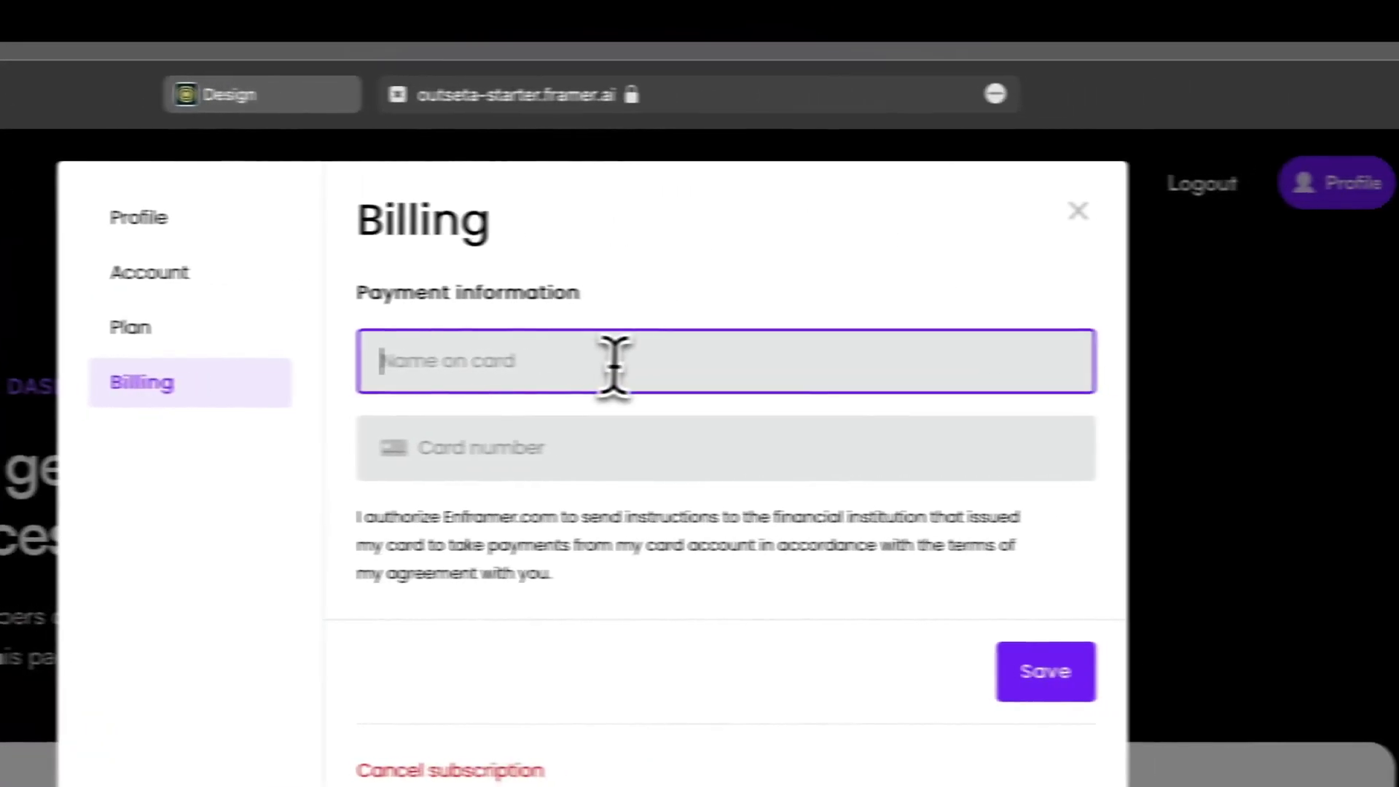
{"action": "left_click", "coordinate": [1243, 422]}
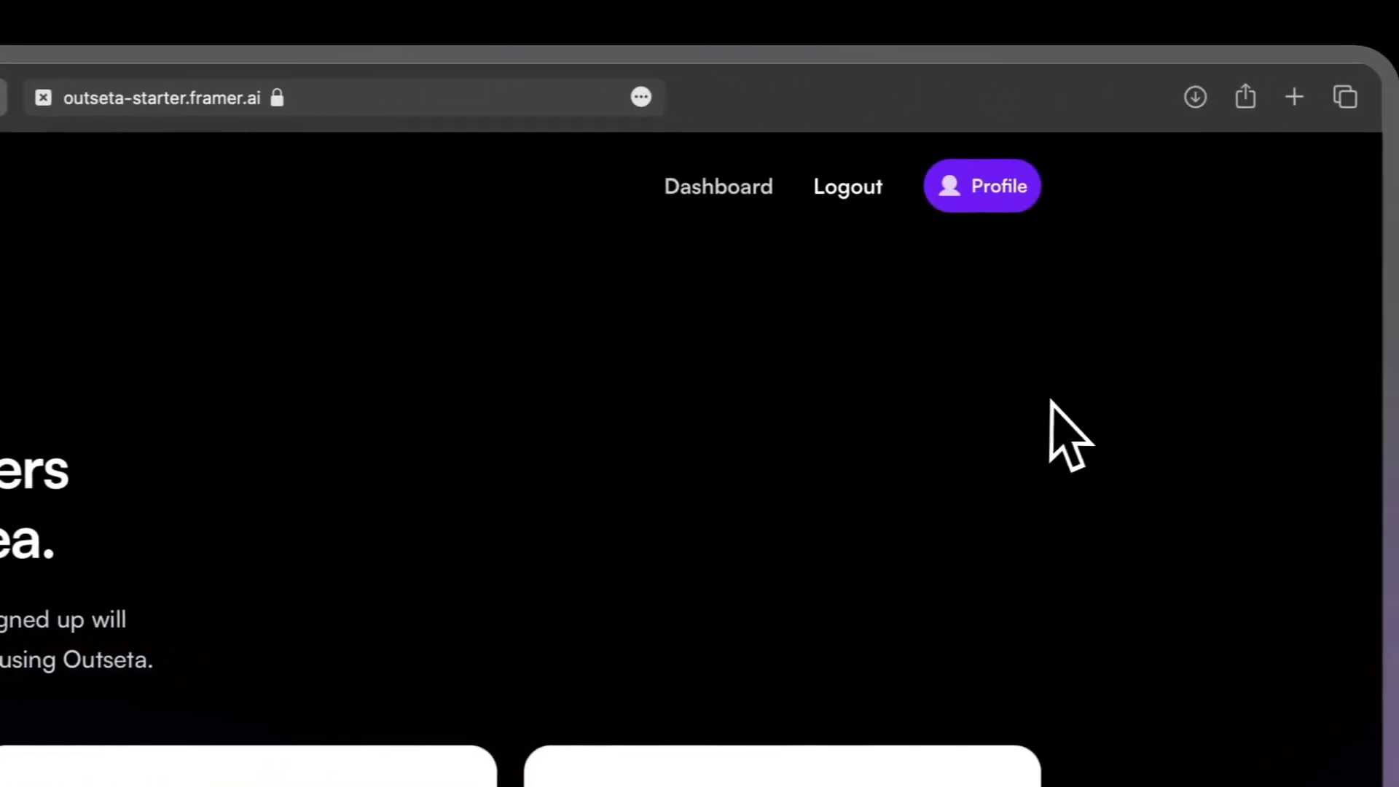
Log out and check the restyled login and plan-selection pop-ups.
{"action": "left_click", "coordinate": [830, 190]}
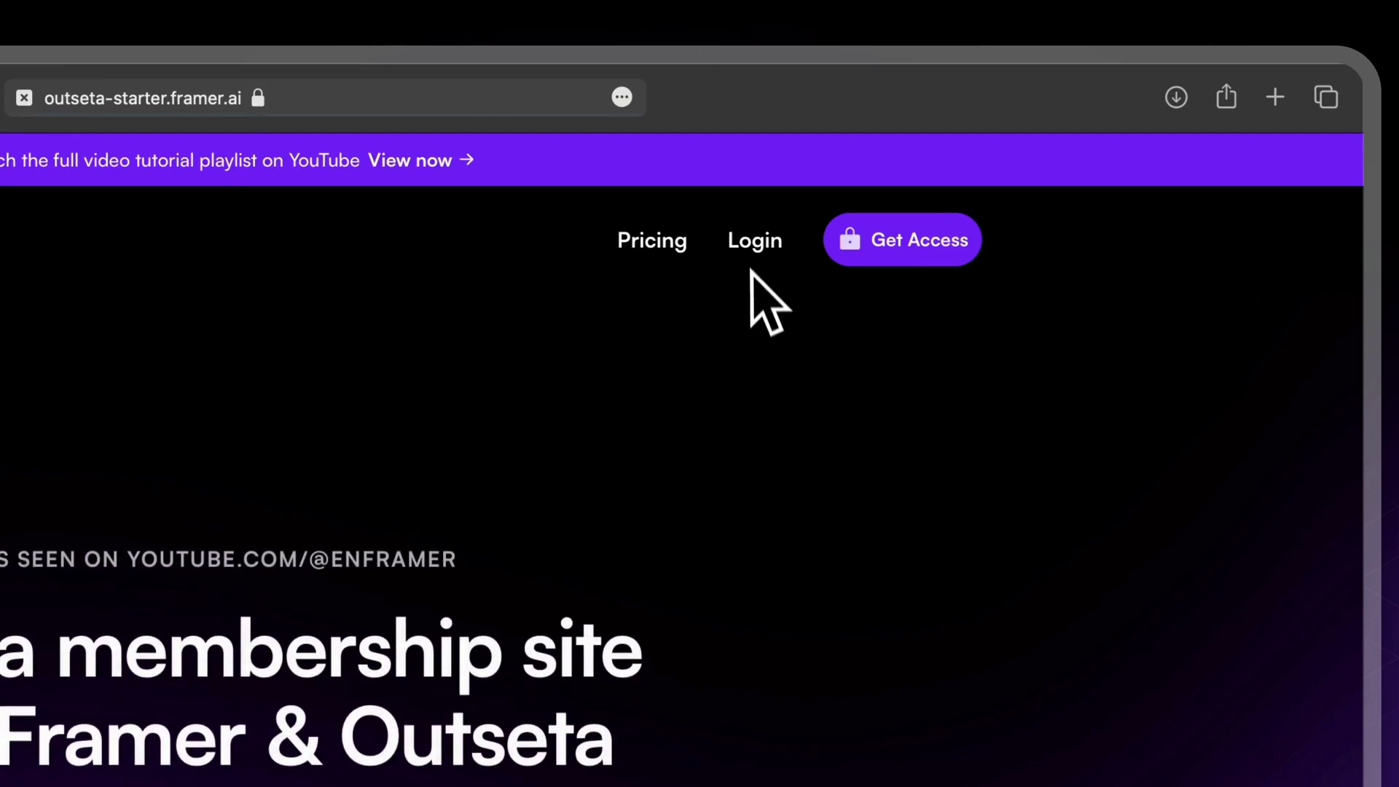
{"action": "left_click", "coordinate": [756, 248]}
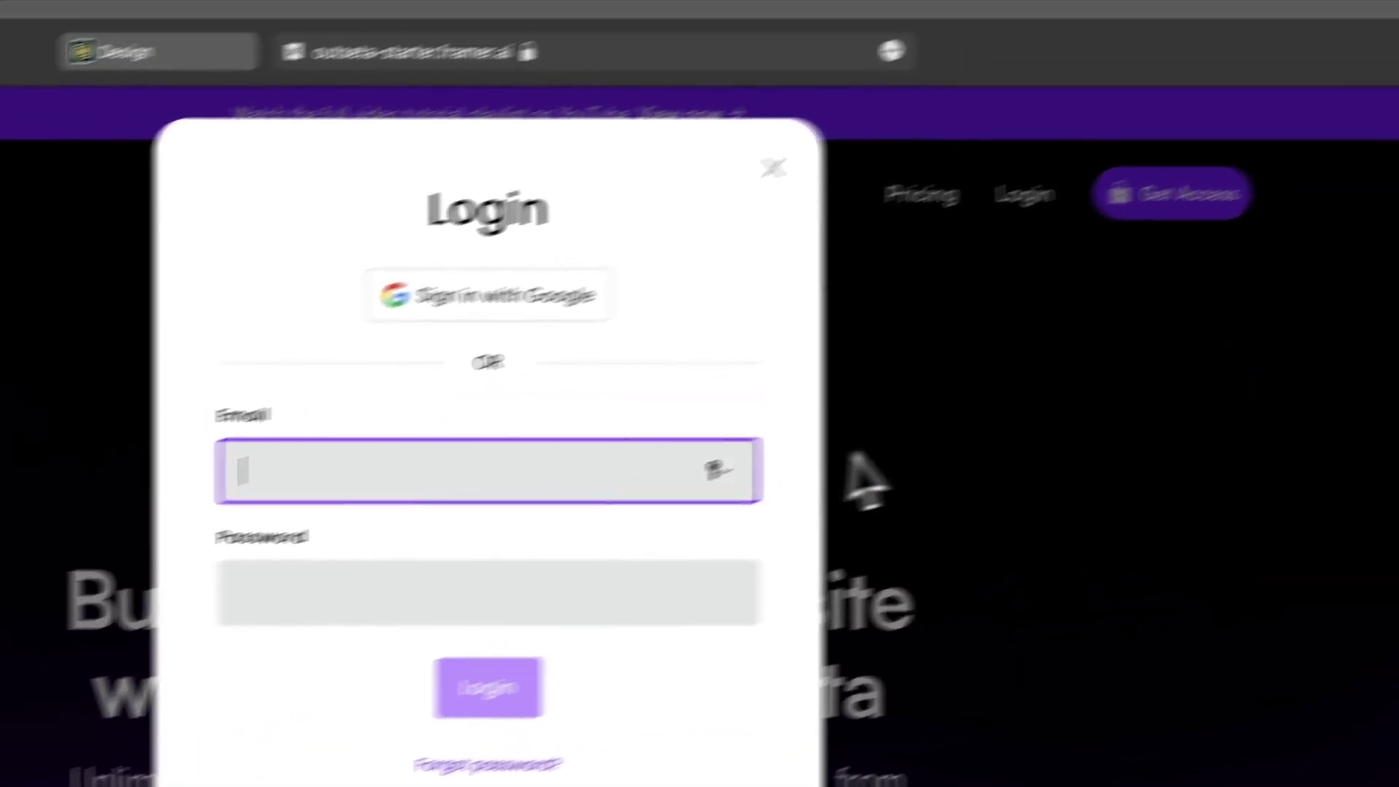
{"action": "left_click", "coordinate": [1022, 365]}
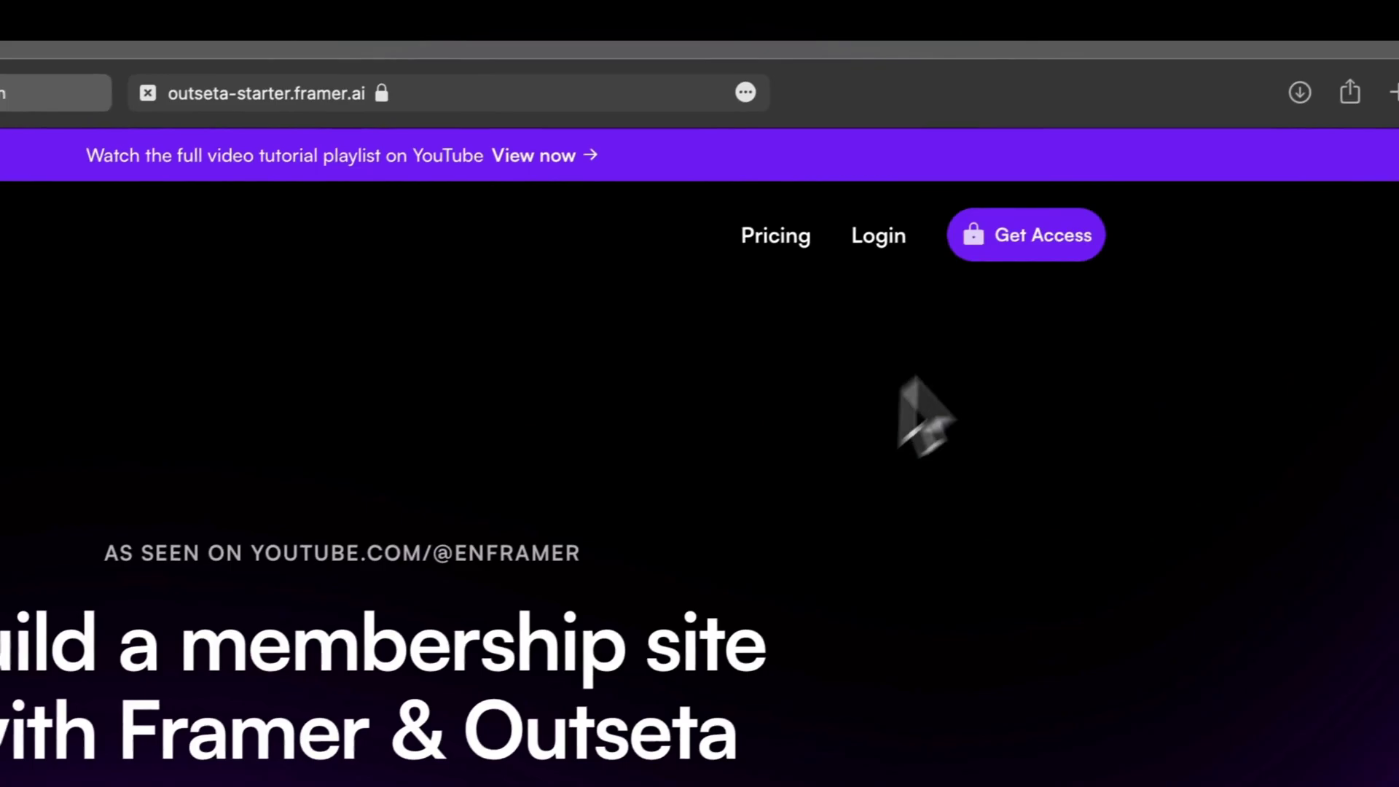
{"action": "left_click", "coordinate": [1282, 104]}
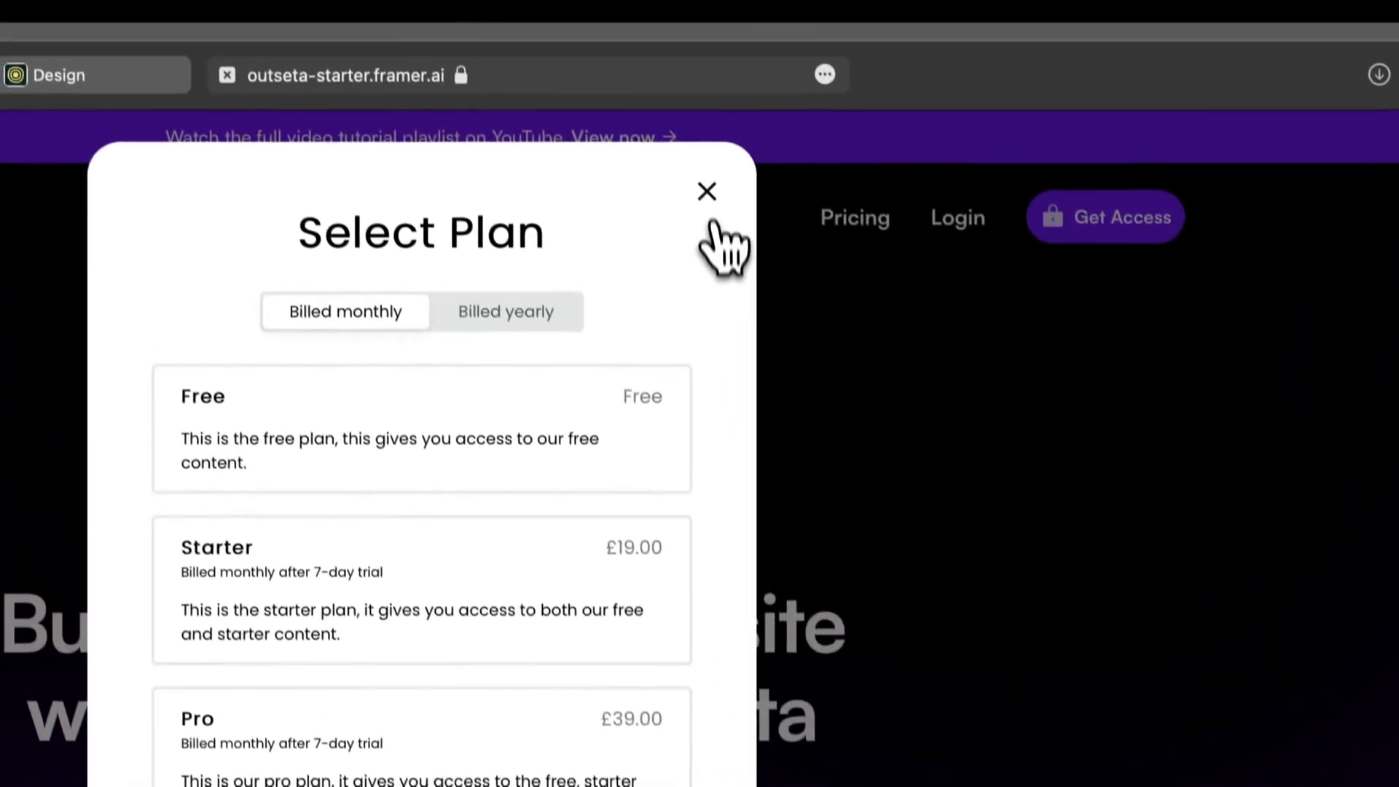
{"action": "left_click", "coordinate": [708, 196]}
Reopen the Select Plan pop-up showing Free, Starter £19.00 and Pro £39.00 plans.
{"action": "scroll", "coordinate": [724, 328], "scroll_direction": "down", "scroll_amount": 5}
{"action": "scroll", "coordinate": [669, 610], "scroll_direction": "down", "scroll_amount": 5}
{"action": "scroll", "coordinate": [669, 612], "scroll_direction": "up", "scroll_amount": 10}
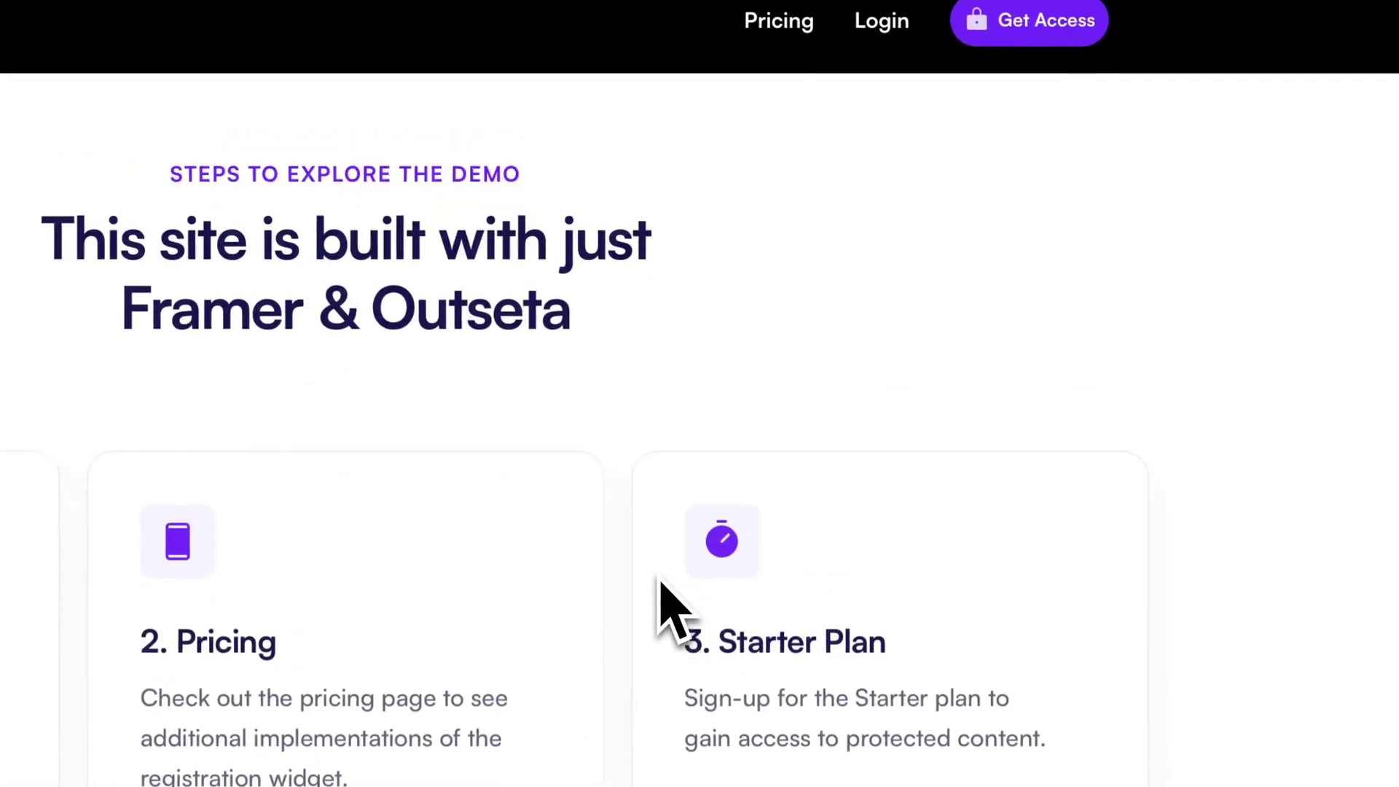
{"action": "scroll", "coordinate": [689, 628], "scroll_direction": "down", "scroll_amount": 9}
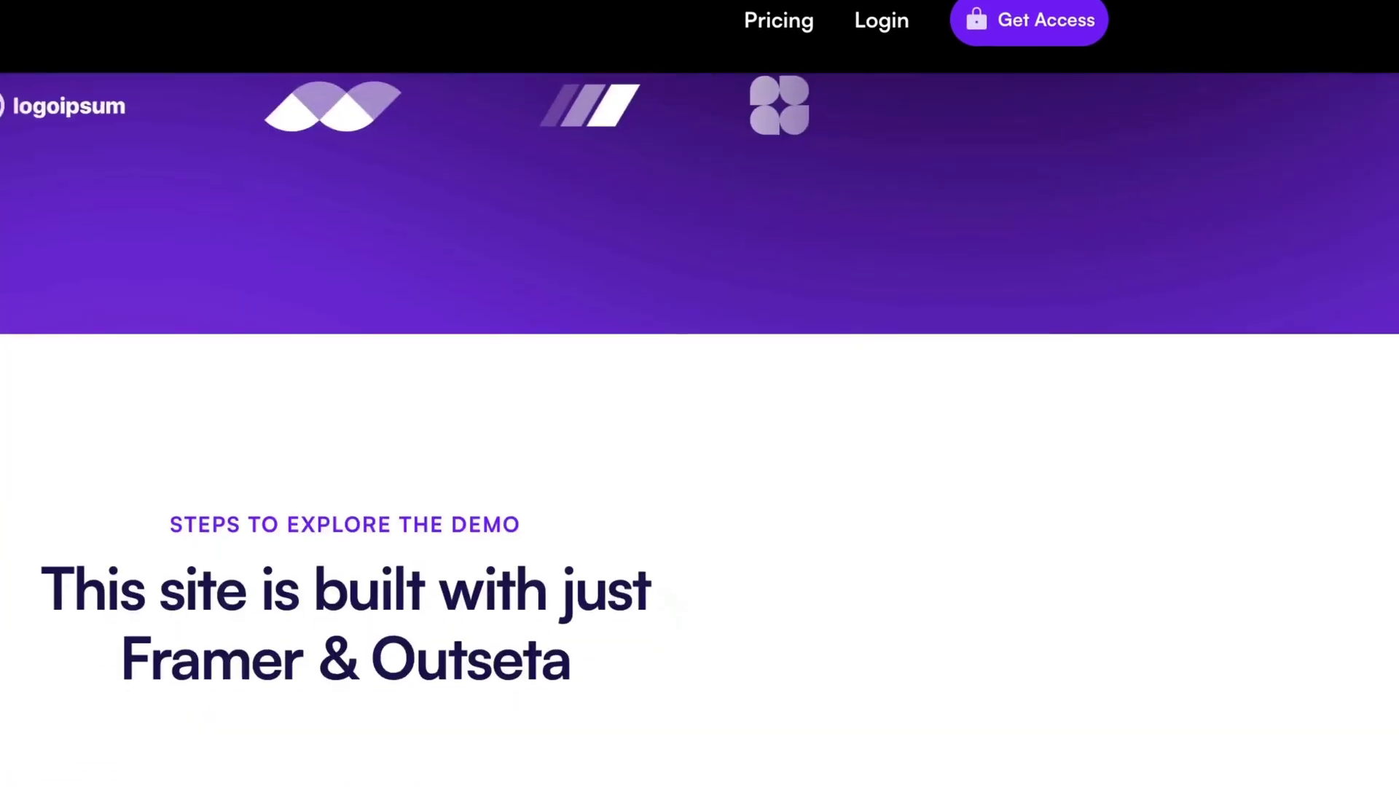
{"action": "scroll", "coordinate": [699, 393], "scroll_direction": "down", "scroll_amount": 5}
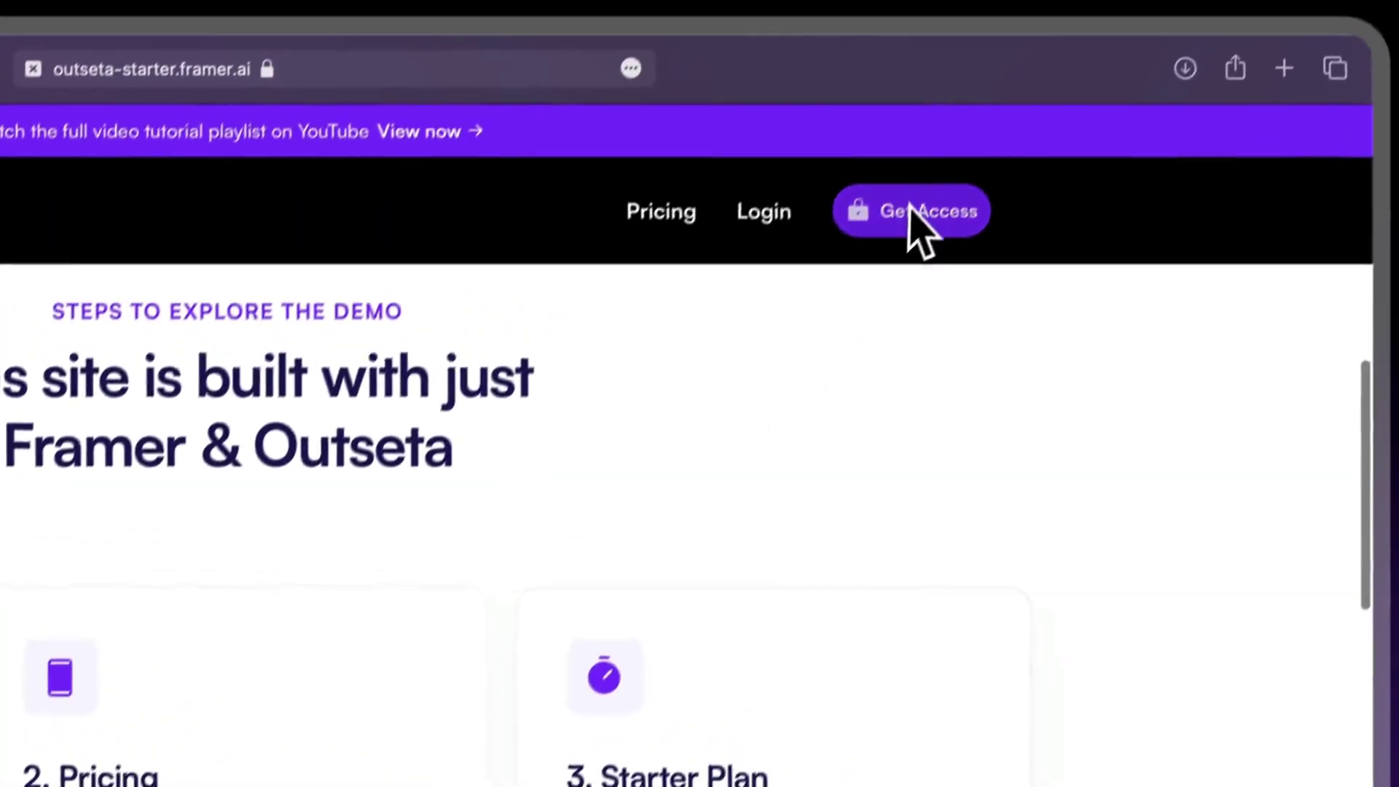
{"action": "left_click", "coordinate": [1027, 20]}
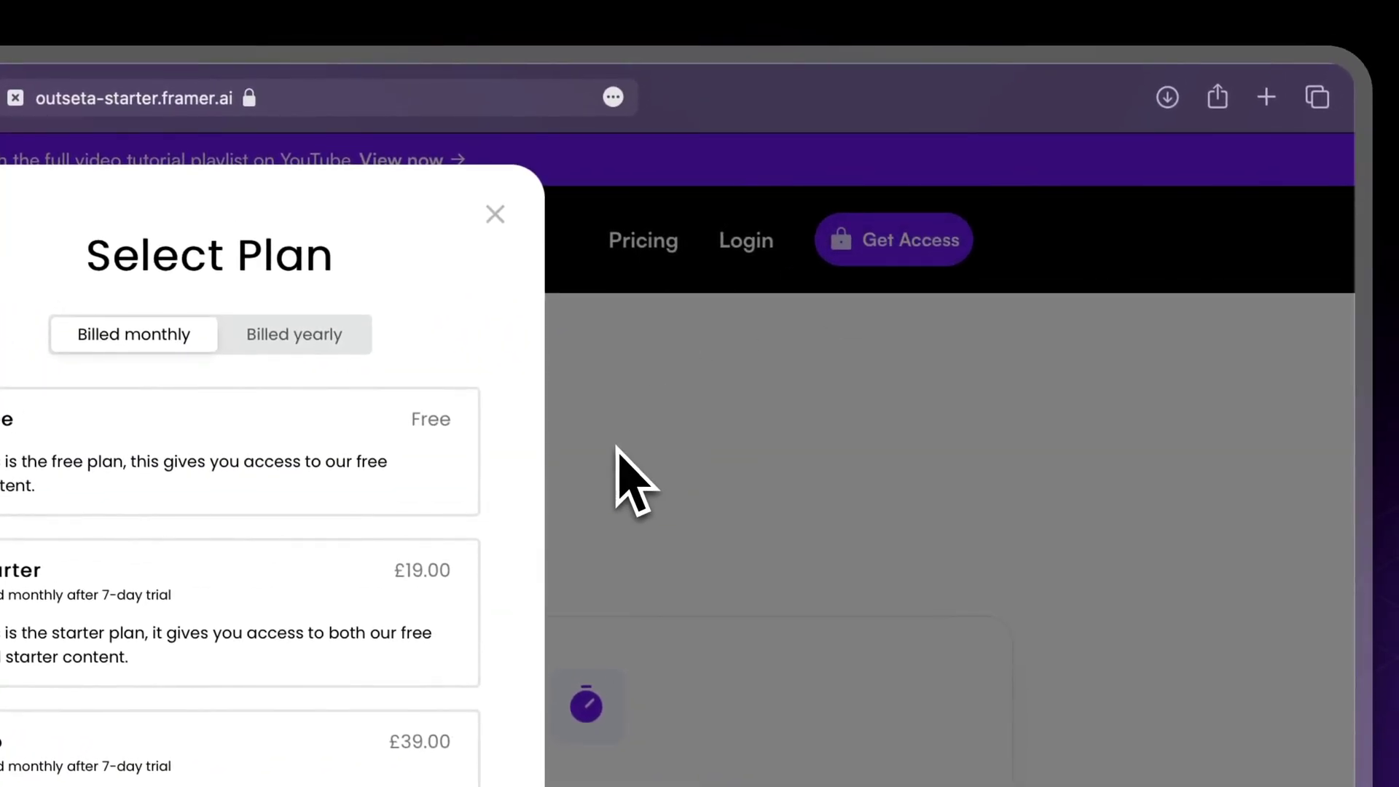